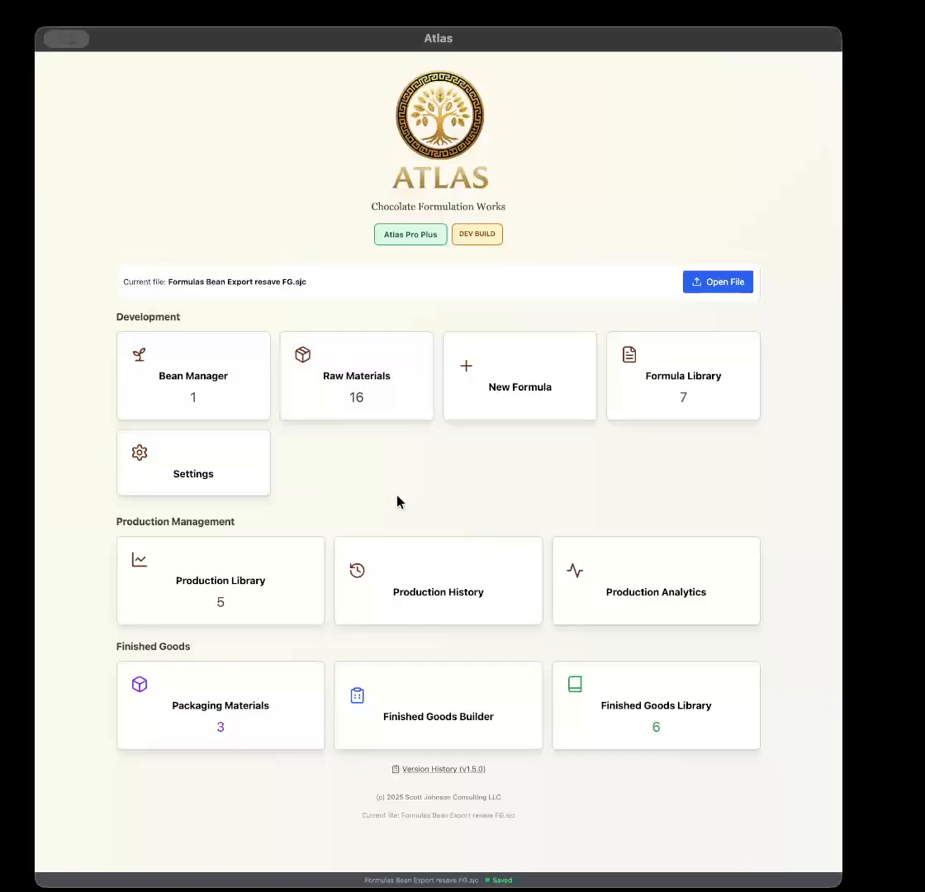
# Start a new bean lot in Bean Manager with supplier lot number 23423 and bean origin Ecuador.
pyautogui.click(151, 395)
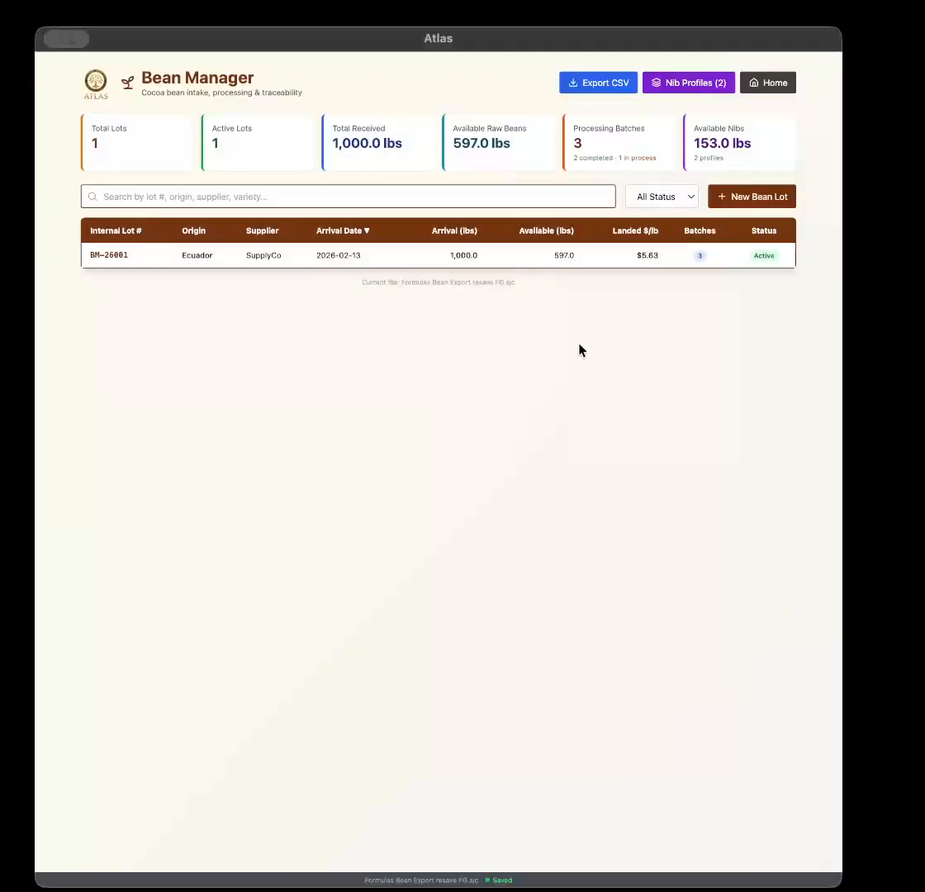
pyautogui.click(755, 196)
pyautogui.click(385, 176)
pyautogui.write('23423')
pyautogui.click(269, 232)
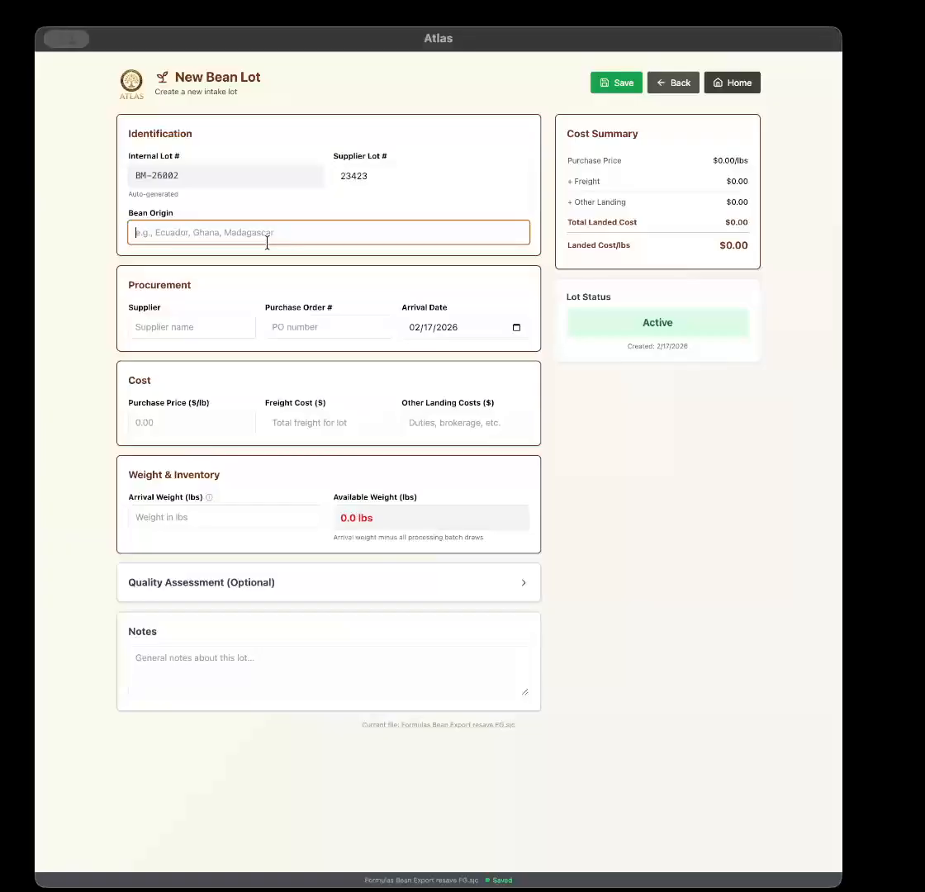
pyautogui.write('Ecuador')
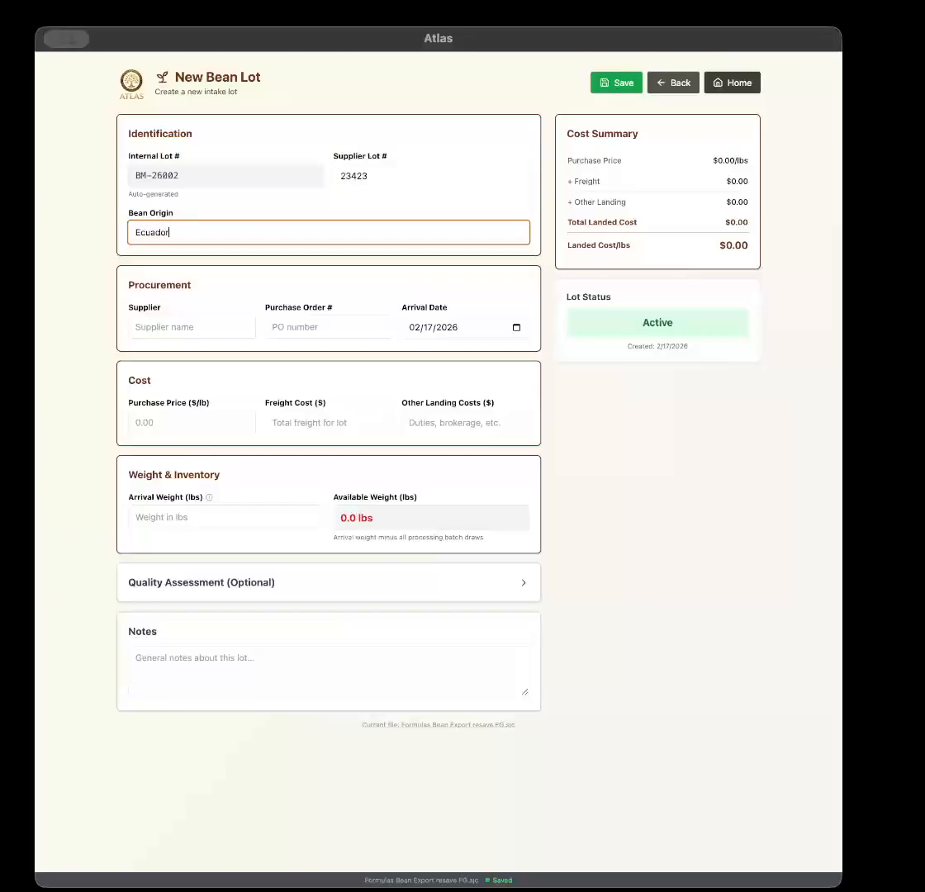
# Enter SupplyCo as the lot's supplier and fill in its purchase order number.
pyautogui.press('Tab')
pyautogui.write('SupplyCo')
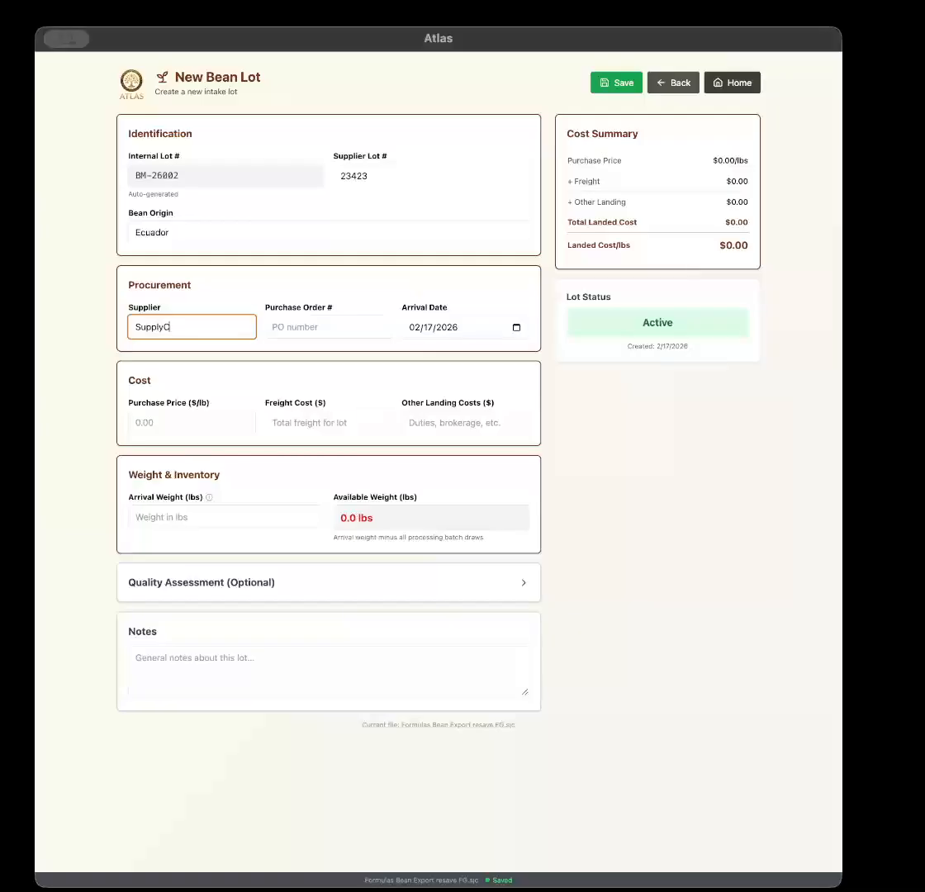
pyautogui.press('Tab')
pyautogui.write('2342')
pyautogui.press('Tab')
pyautogui.press('Tab')
pyautogui.press('Tab')
# Set the purchase price to $4.50/lb, freight to $1000, other landing costs to $125 and arrival weight to 500 lbs.
pyautogui.press('Tab')
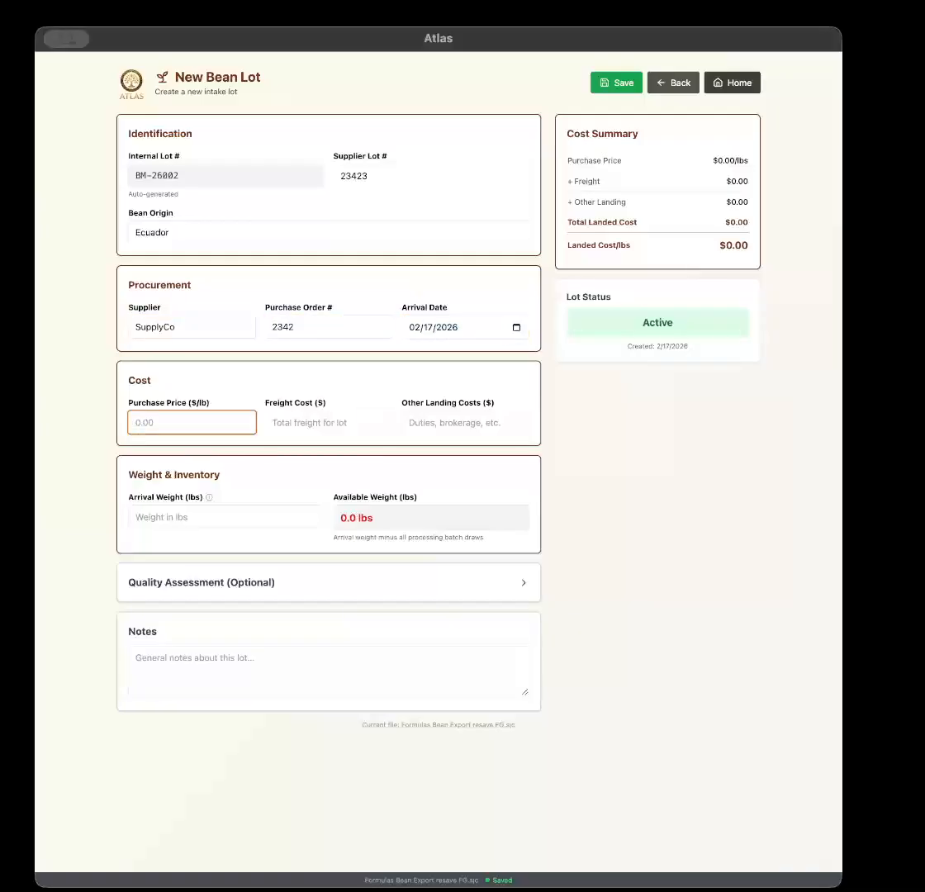
pyautogui.write('4.50')
pyautogui.press('Tab')
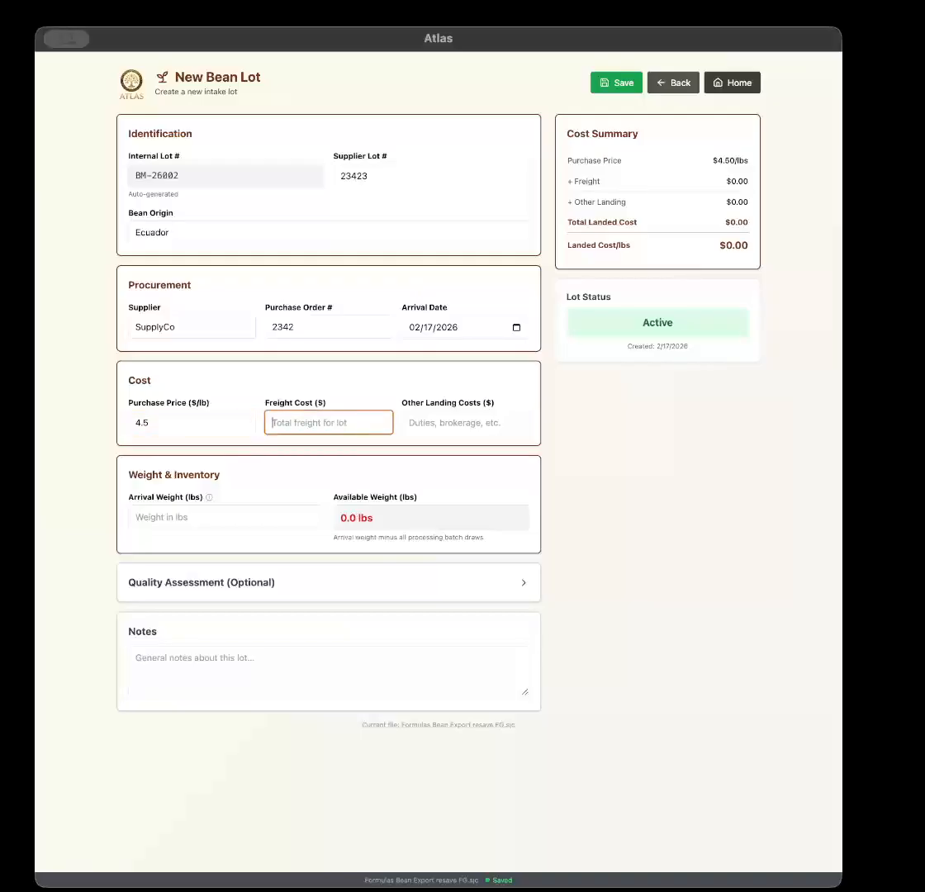
pyautogui.write('1000')
pyautogui.press('Tab')
pyautogui.write('125')
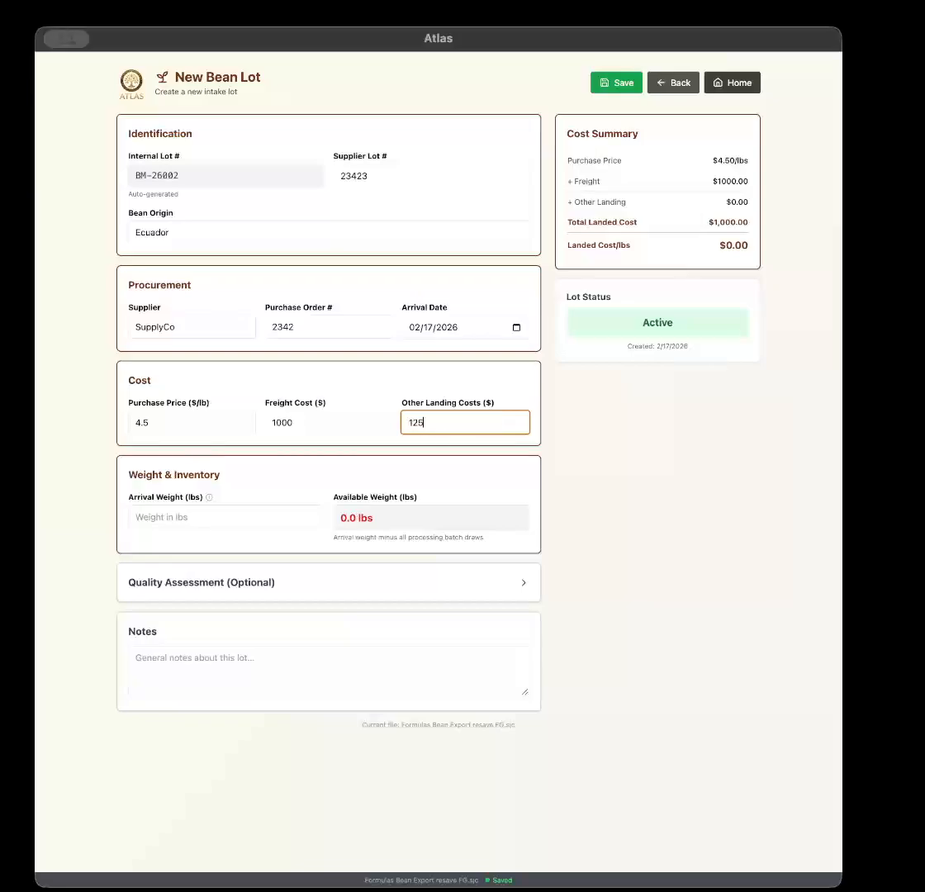
pyautogui.press('Tab')
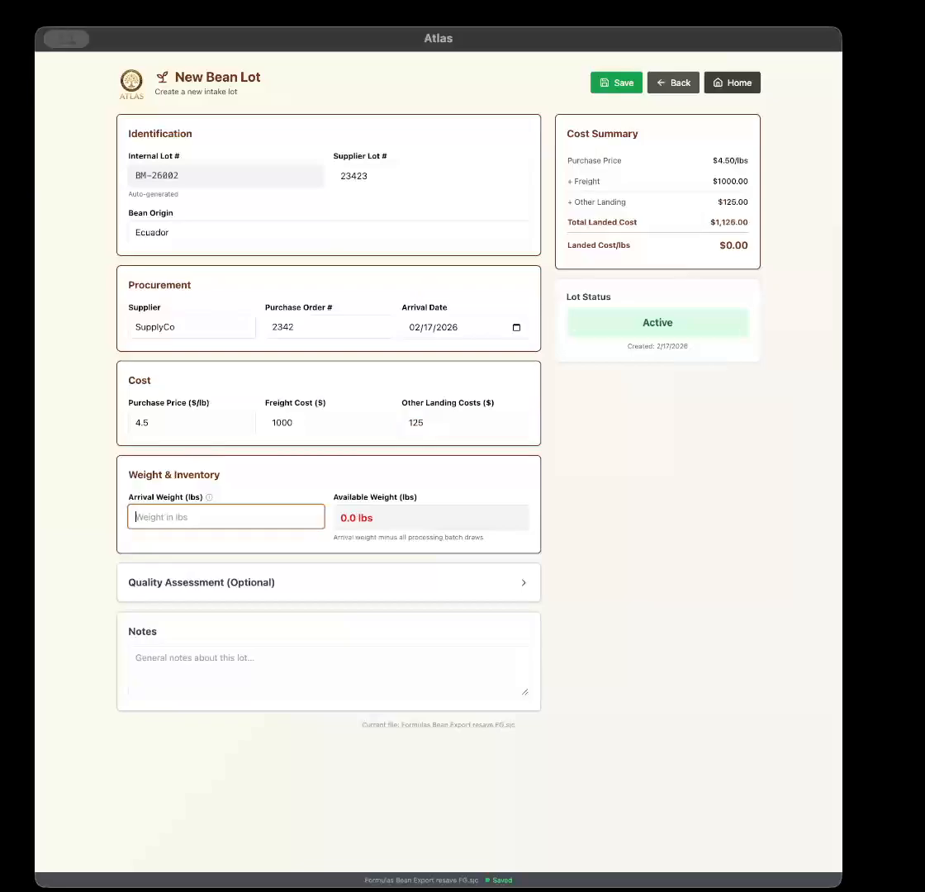
pyautogui.write('500')
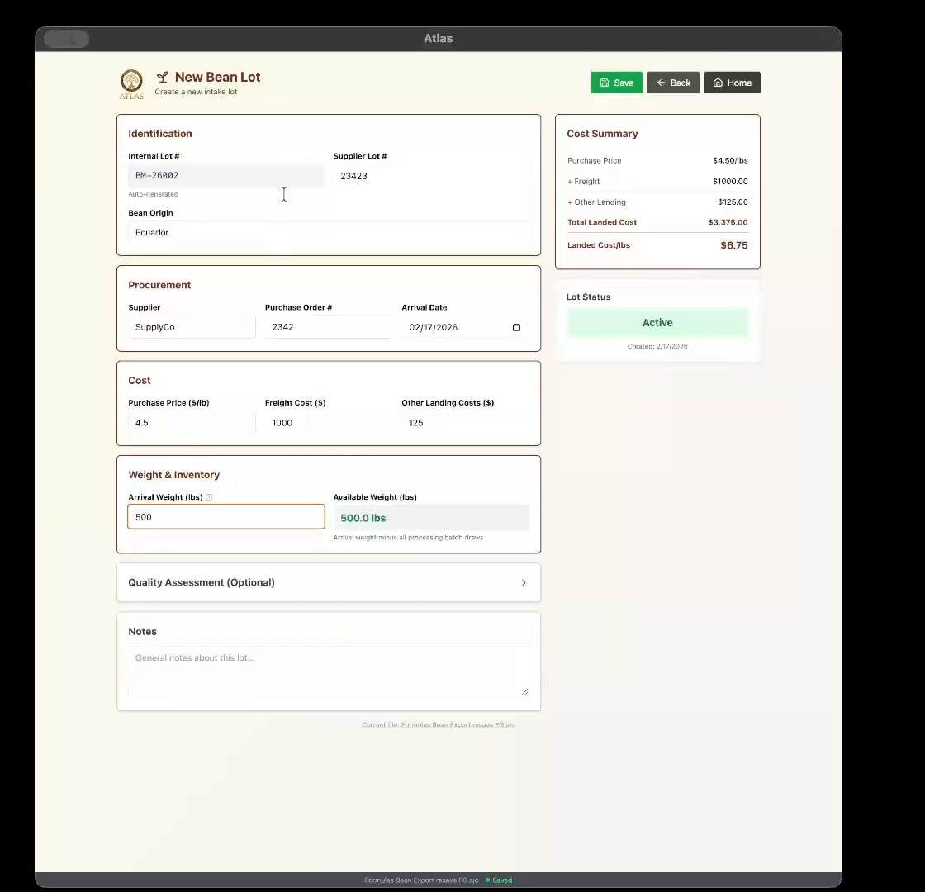
# Review the optional quality assessment fields of the new lot and return to the bean lot list.
pyautogui.click(202, 582)
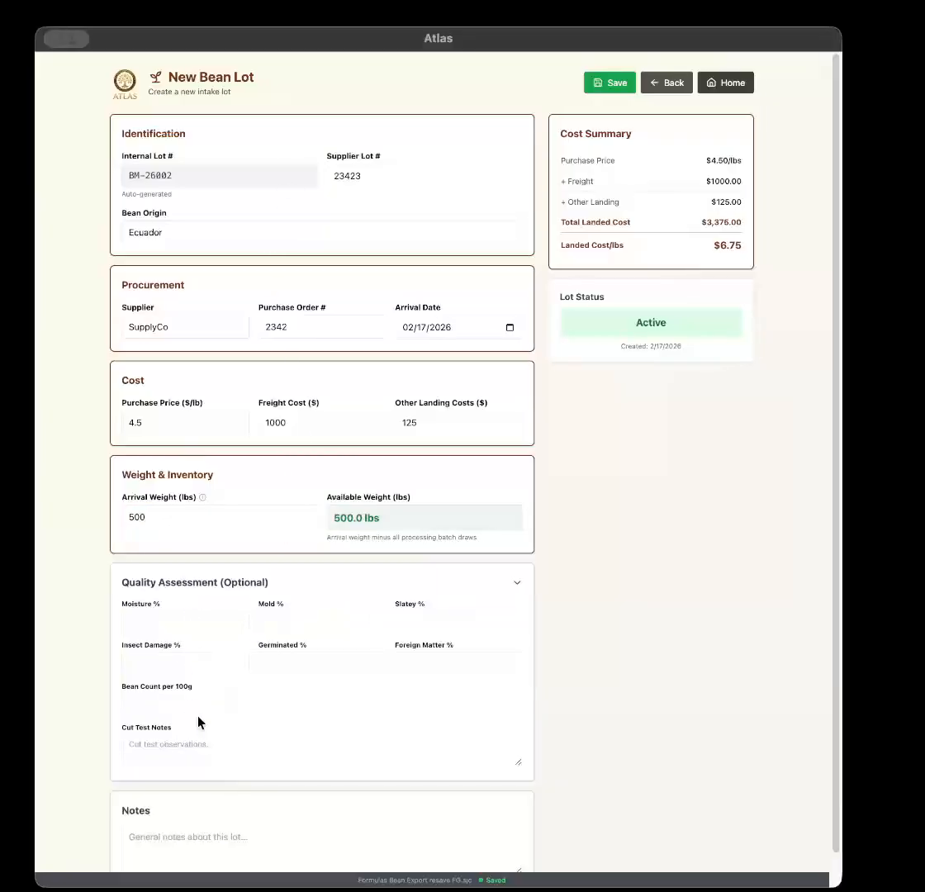
pyautogui.click(467, 583)
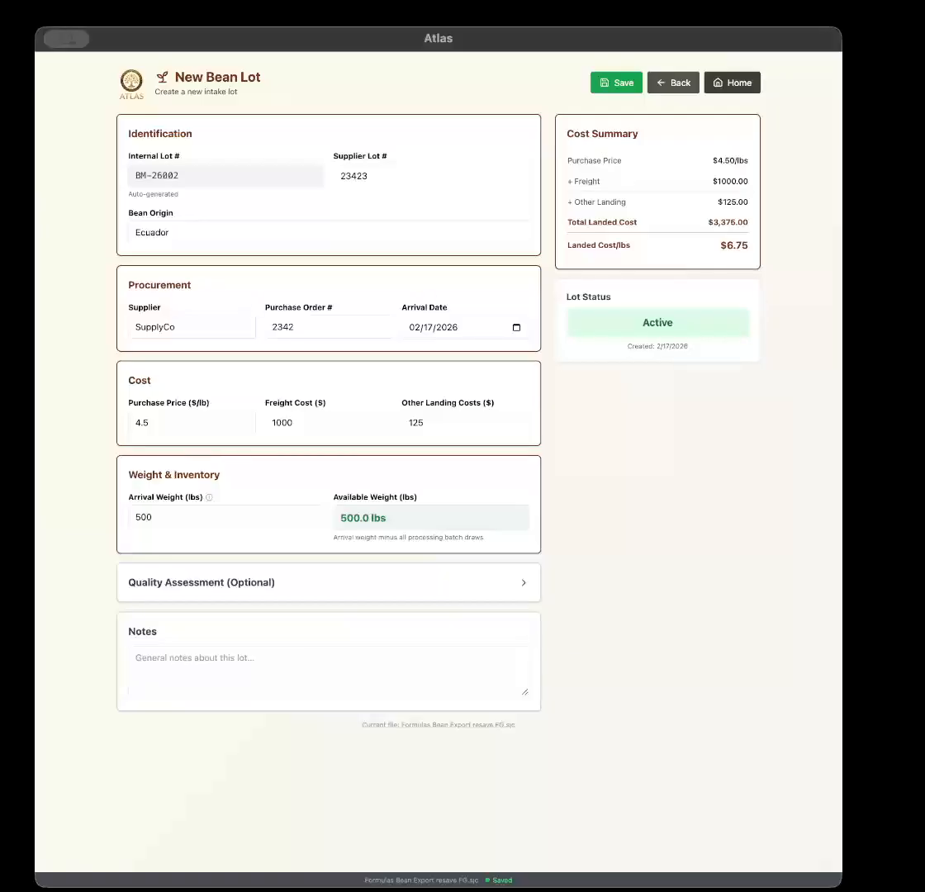
pyautogui.click(671, 85)
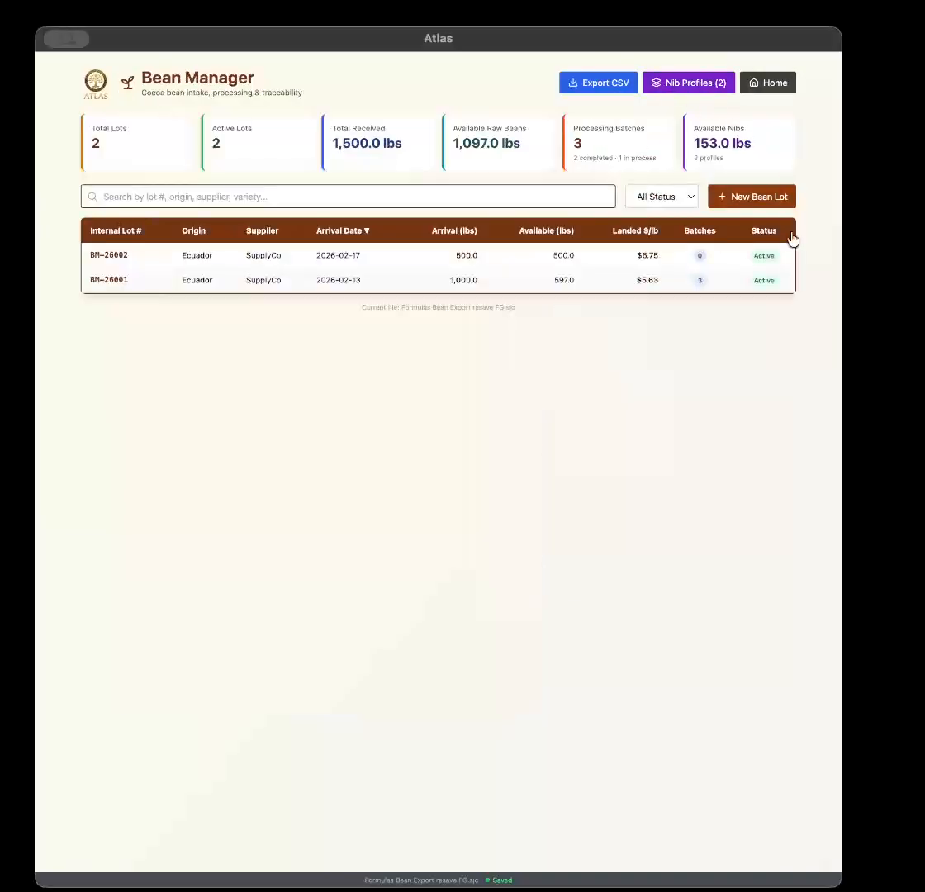
# In lot BM-26002, create a processing batch named Light Roast that draws 100 lbs of raw beans.
pyautogui.click(274, 260)
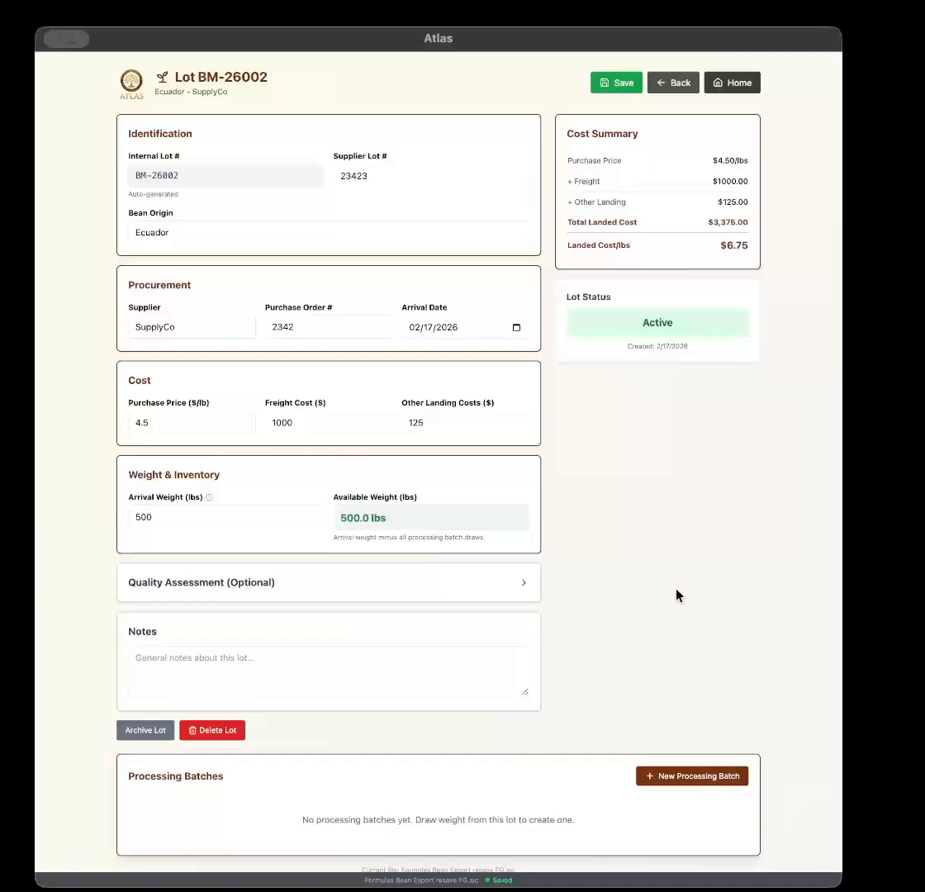
pyautogui.click(730, 779)
pyautogui.scroll(-2, 264, 791)
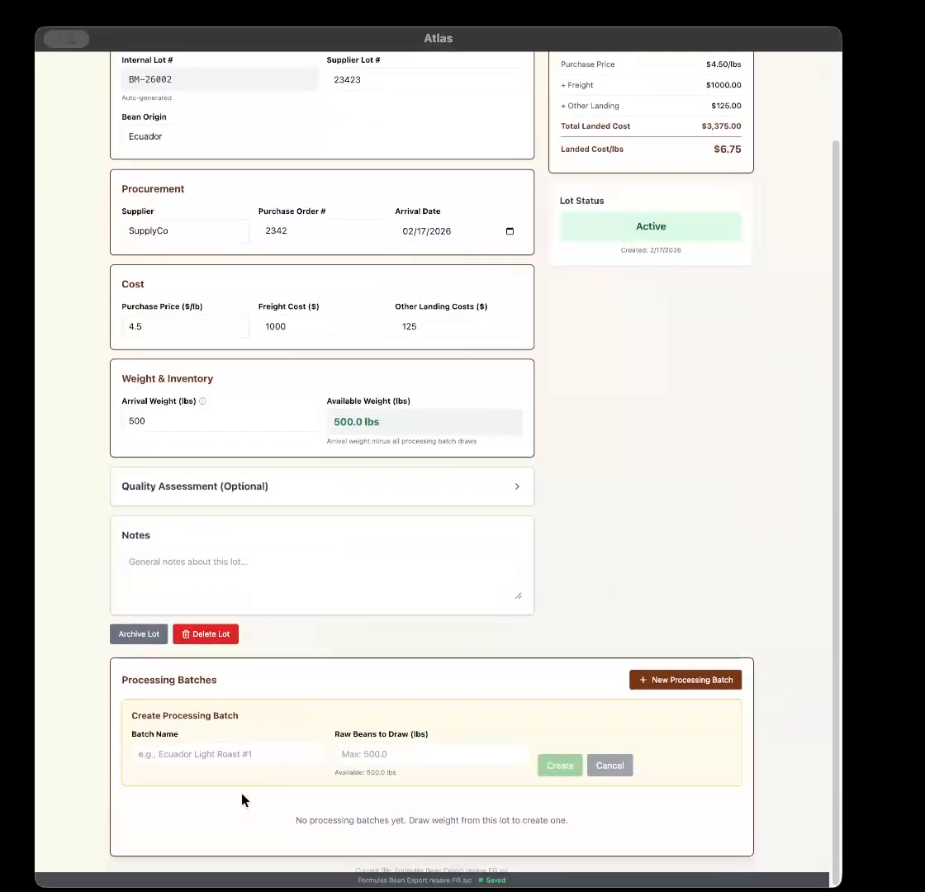
pyautogui.click(212, 753)
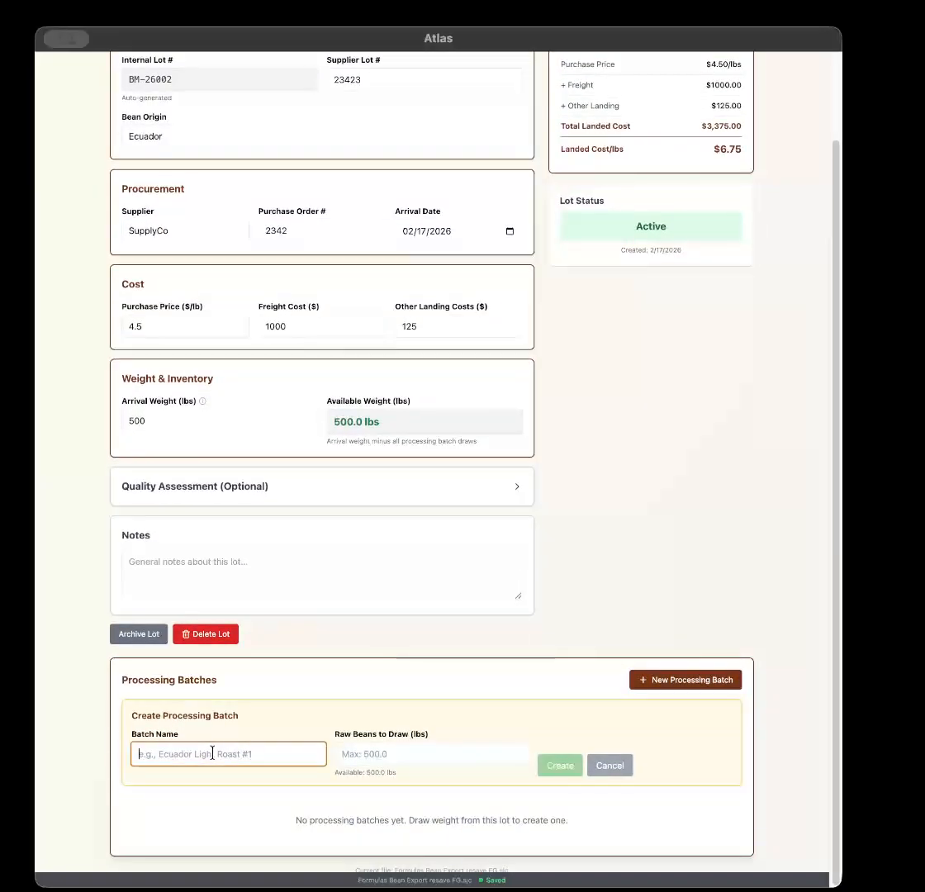
pyautogui.write('Light Roast')
pyautogui.press('Tab')
pyautogui.write('100')
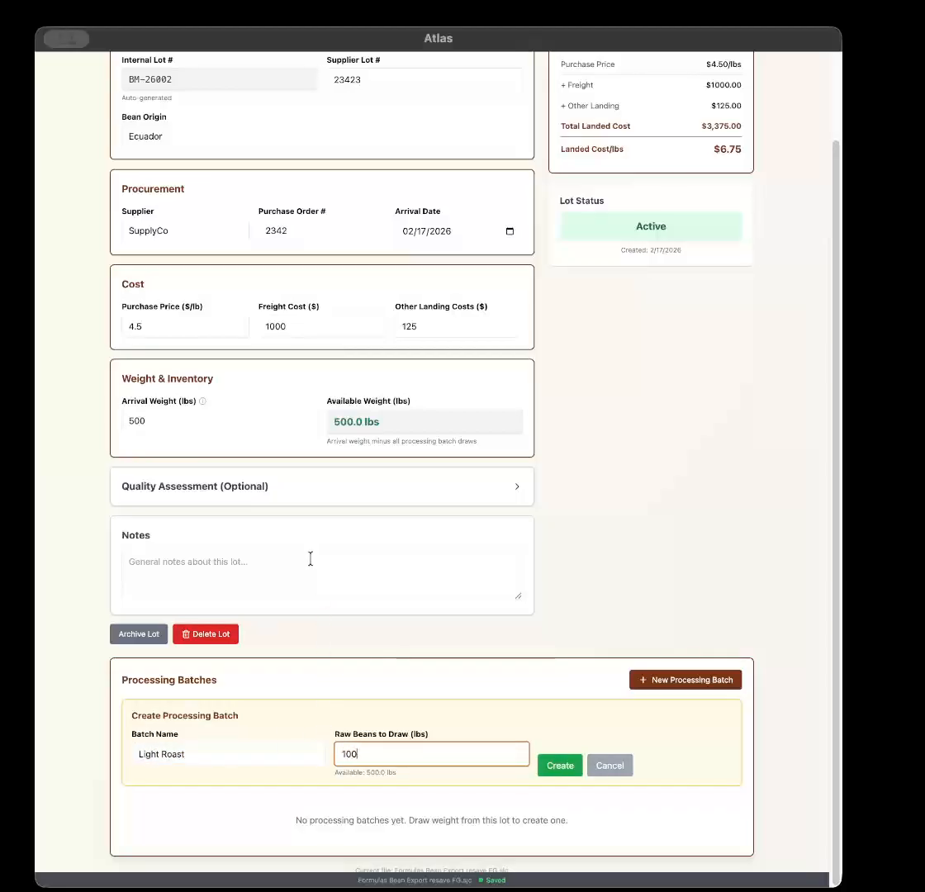
pyautogui.click(562, 770)
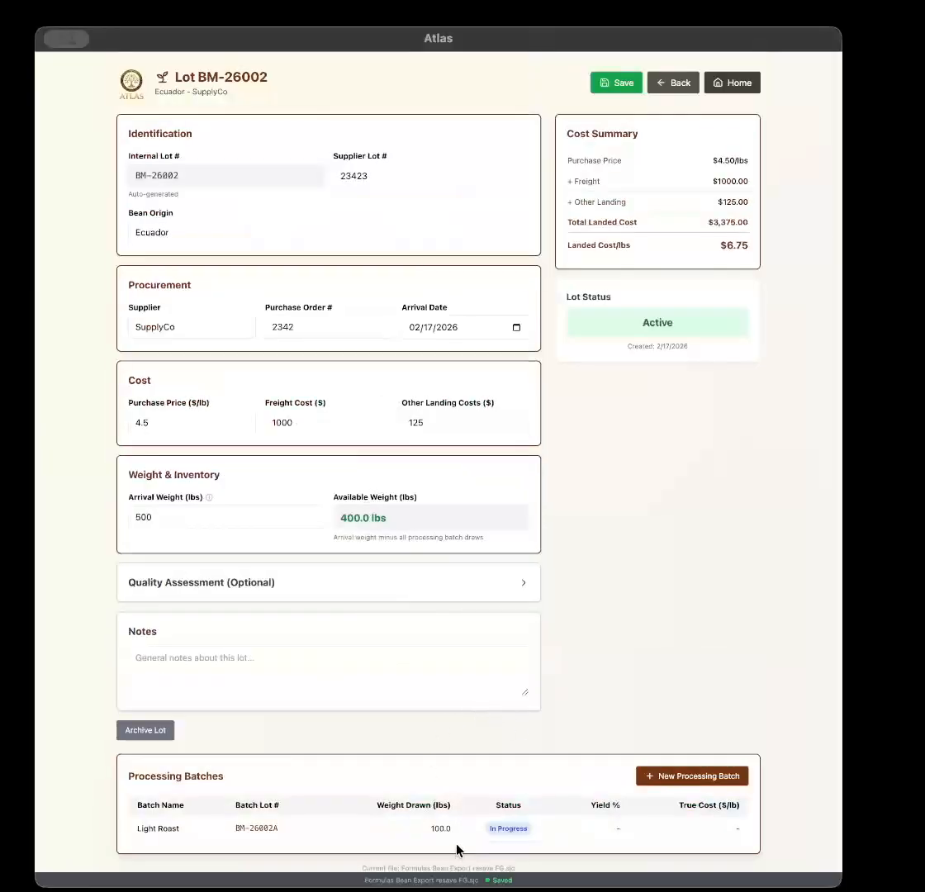
# In the Light Roast batch, record sorting on 02/17/2026 with 99 lbs after sorting and the note "1% bean husk material".
pyautogui.click(516, 837)
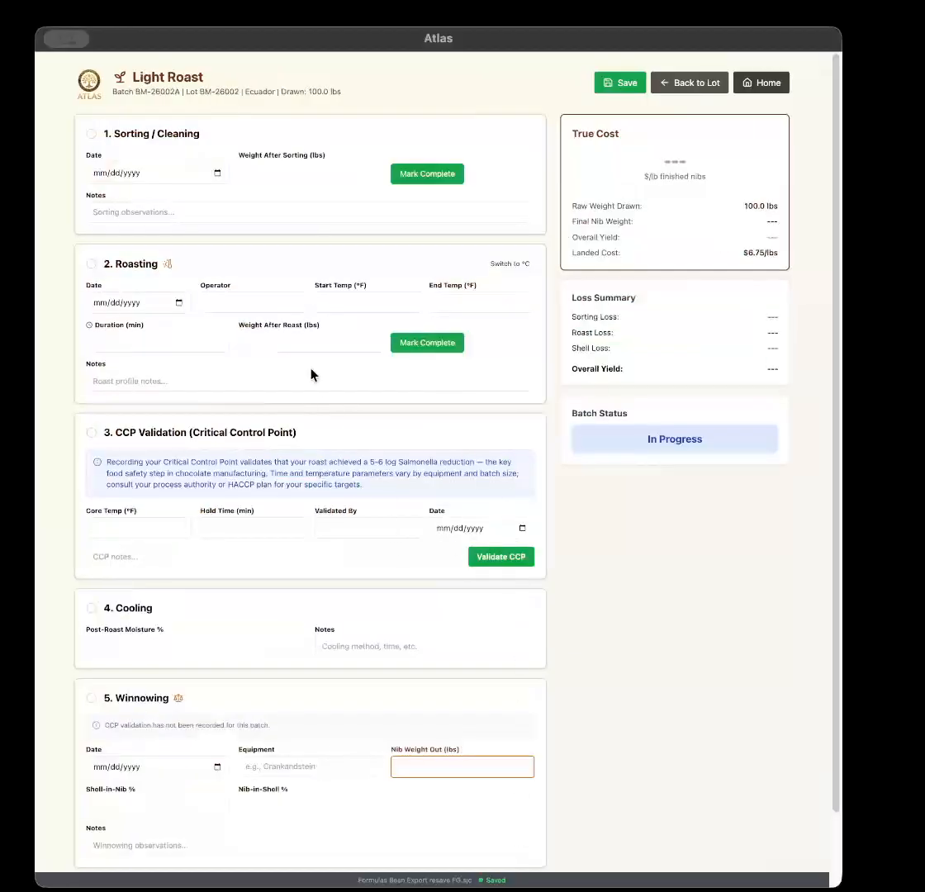
pyautogui.click(212, 176)
pyautogui.click(212, 176)
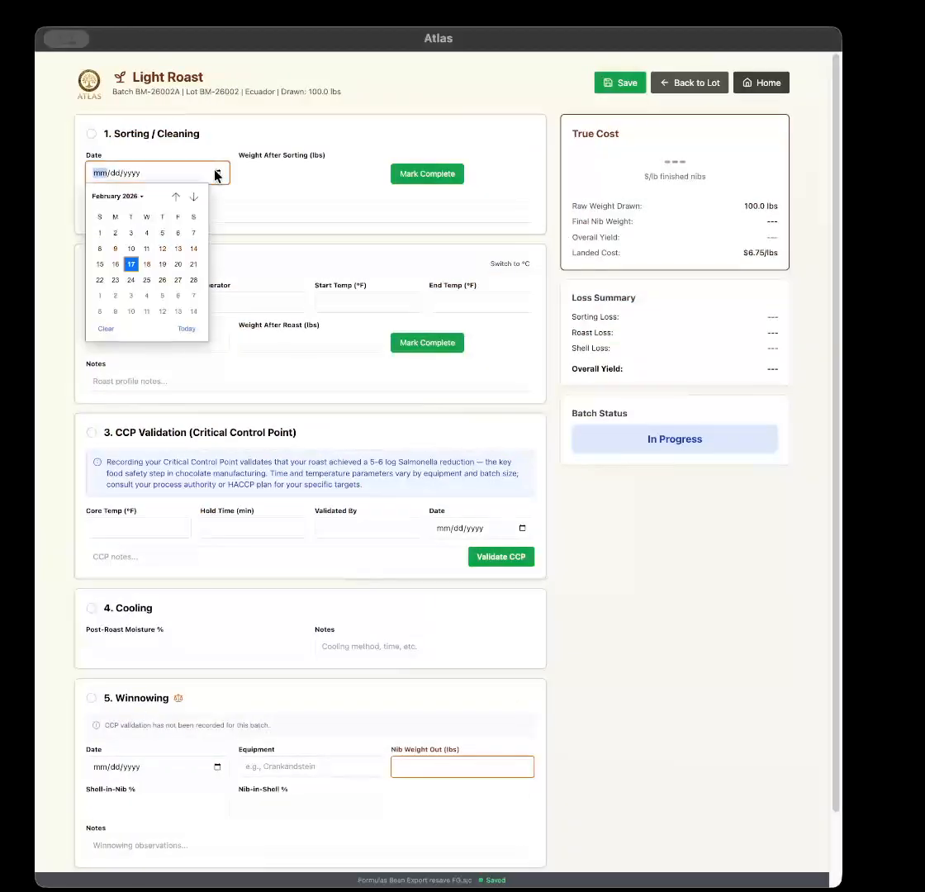
pyautogui.click(131, 262)
pyautogui.click(287, 173)
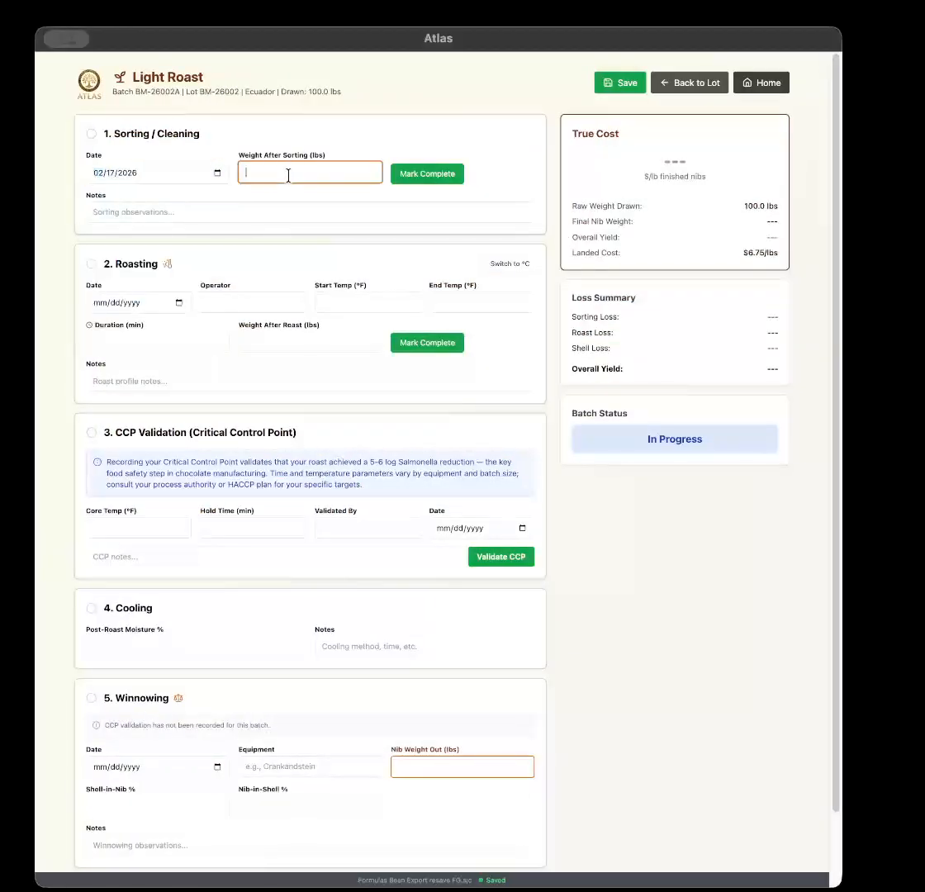
pyautogui.write('99')
pyautogui.press('Tab')
pyautogui.write('1% bean')
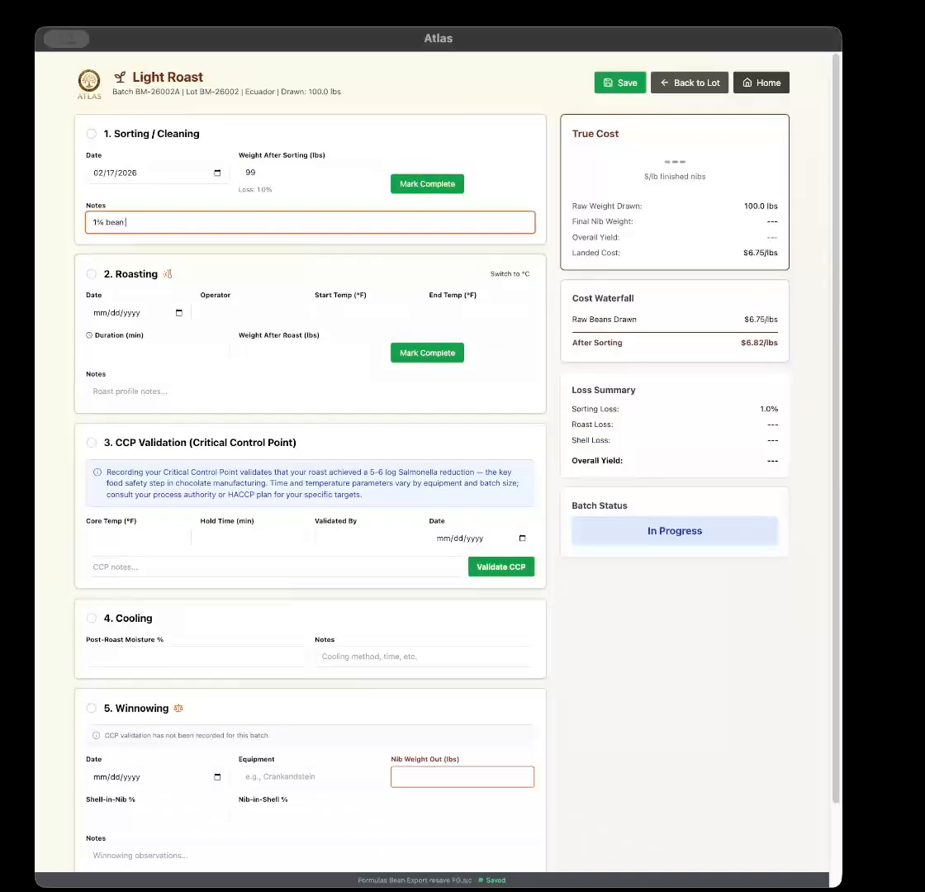
pyautogui.write(' husk material')
# Set the roasting date to 02/17/2026 and enter the operator's initials.
pyautogui.click(177, 314)
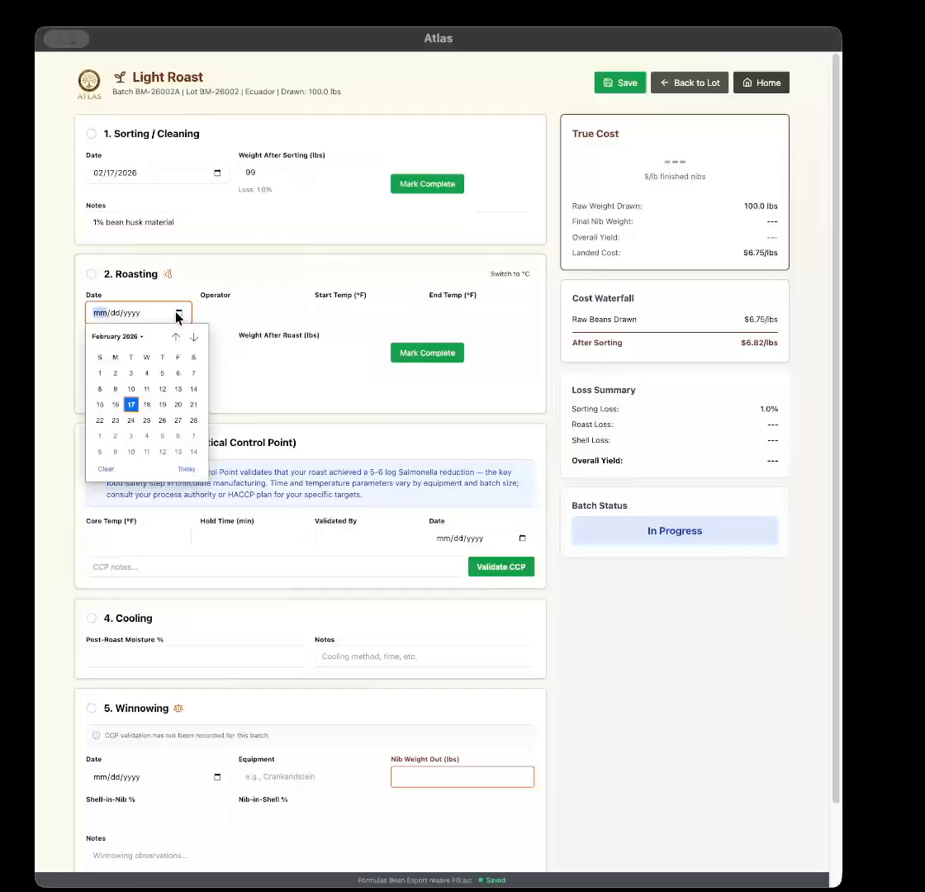
pyautogui.click(131, 404)
pyautogui.click(243, 311)
pyautogui.write('SJ')
# Set the roast to start at 220 °F, end at 248 °F and last 28 minutes, with 94.5 lbs after roasting.
pyautogui.press('Tab')
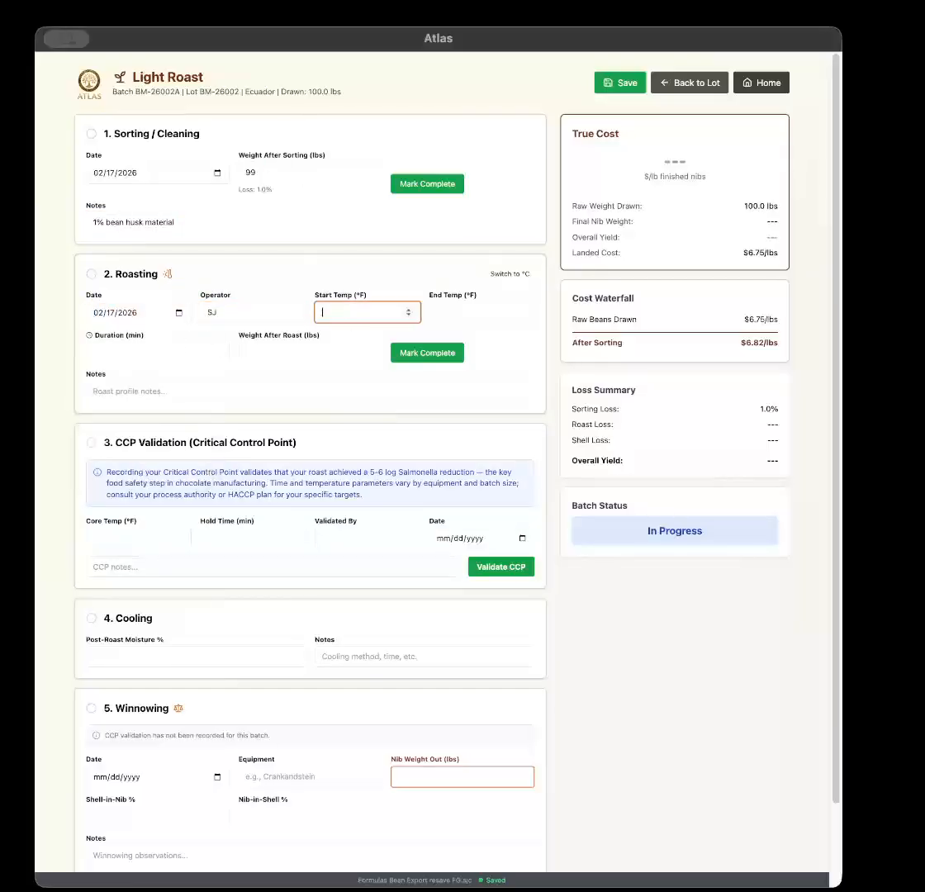
pyautogui.write('220')
pyautogui.press('Tab')
pyautogui.write('248')
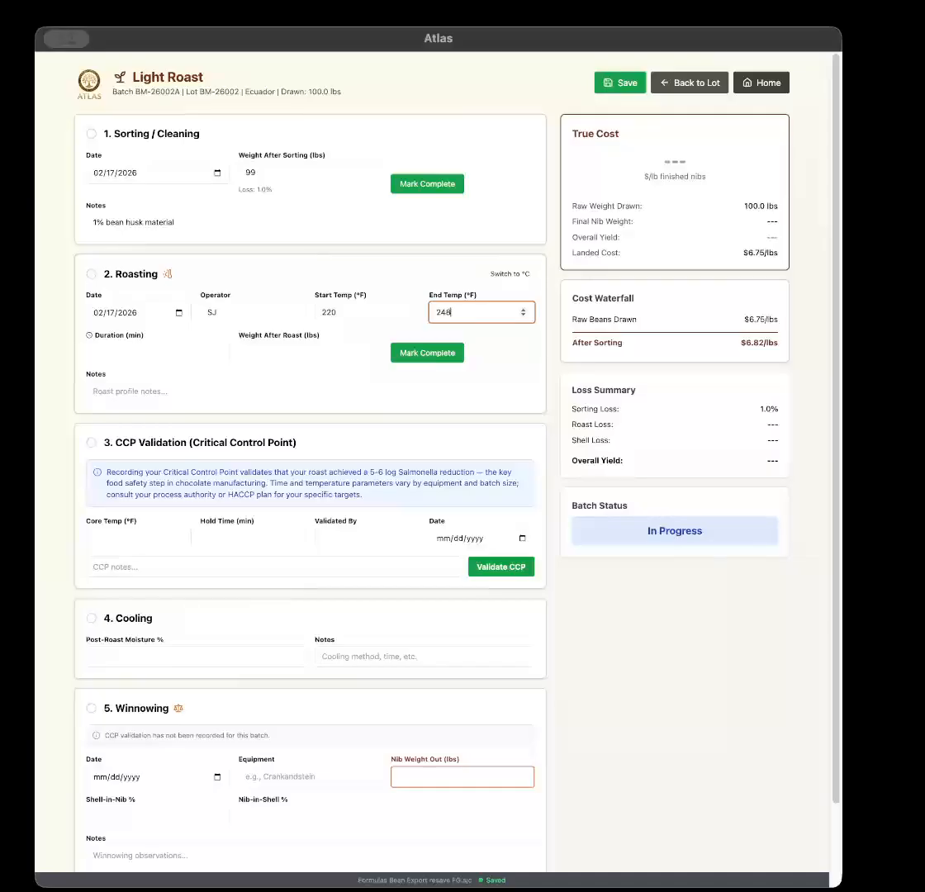
pyautogui.press('Tab')
pyautogui.write('28')
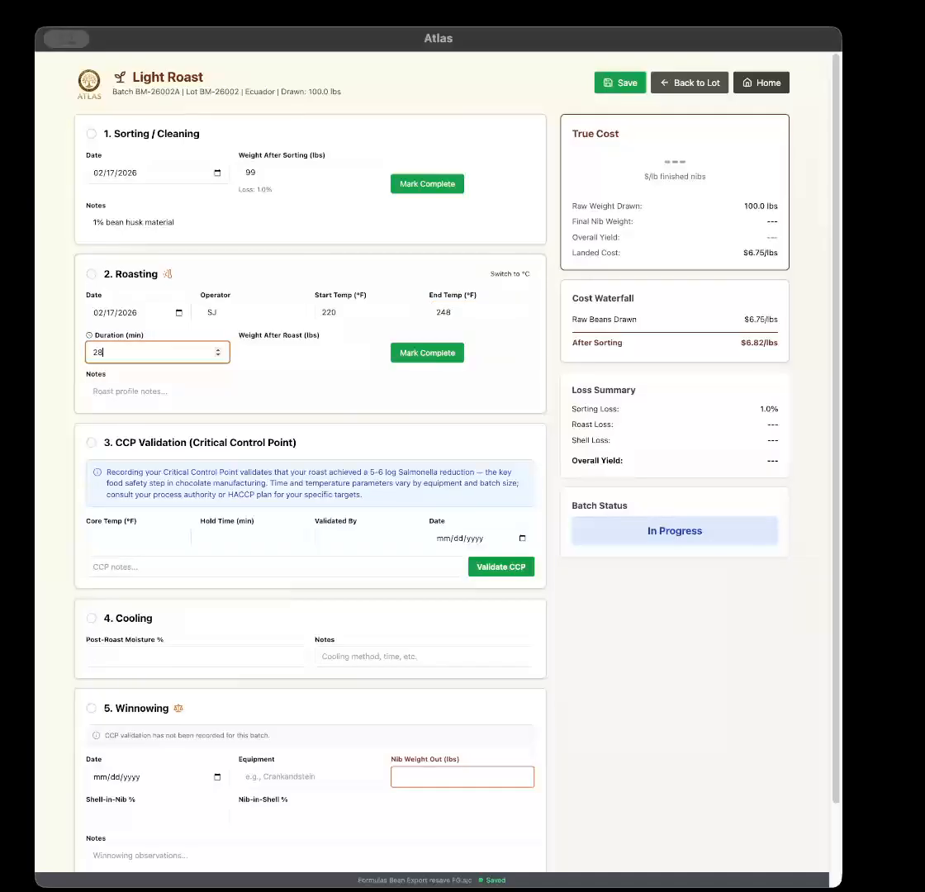
pyautogui.press('Tab')
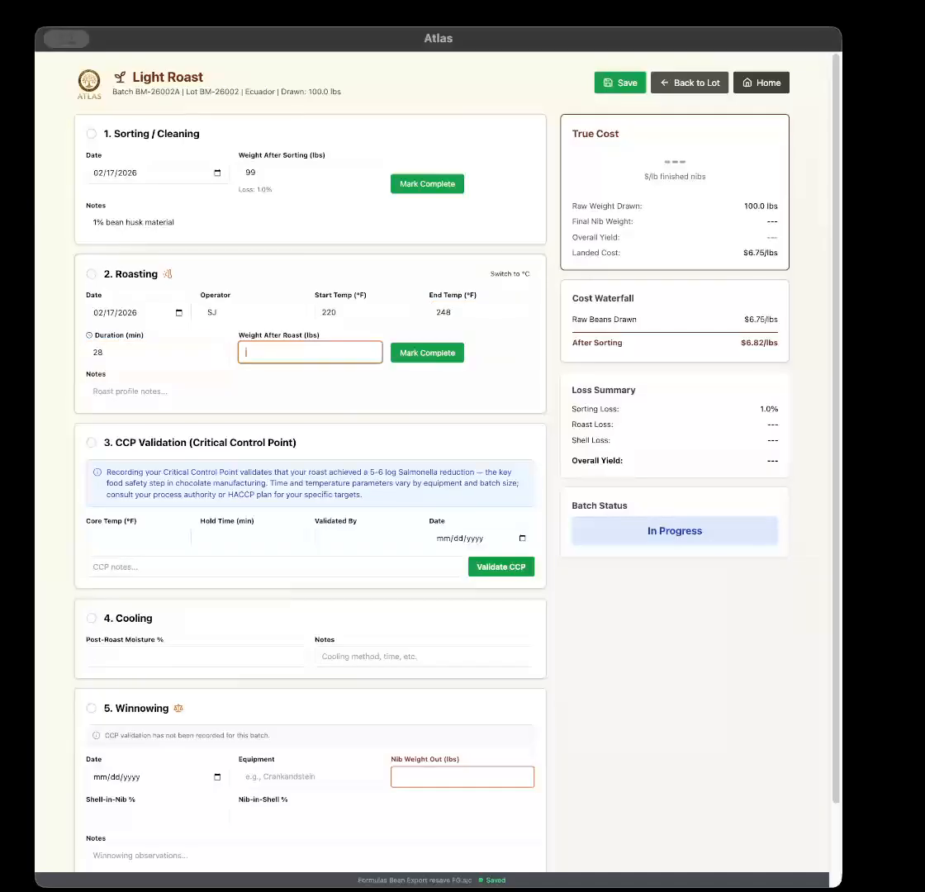
pyautogui.write('94.5')
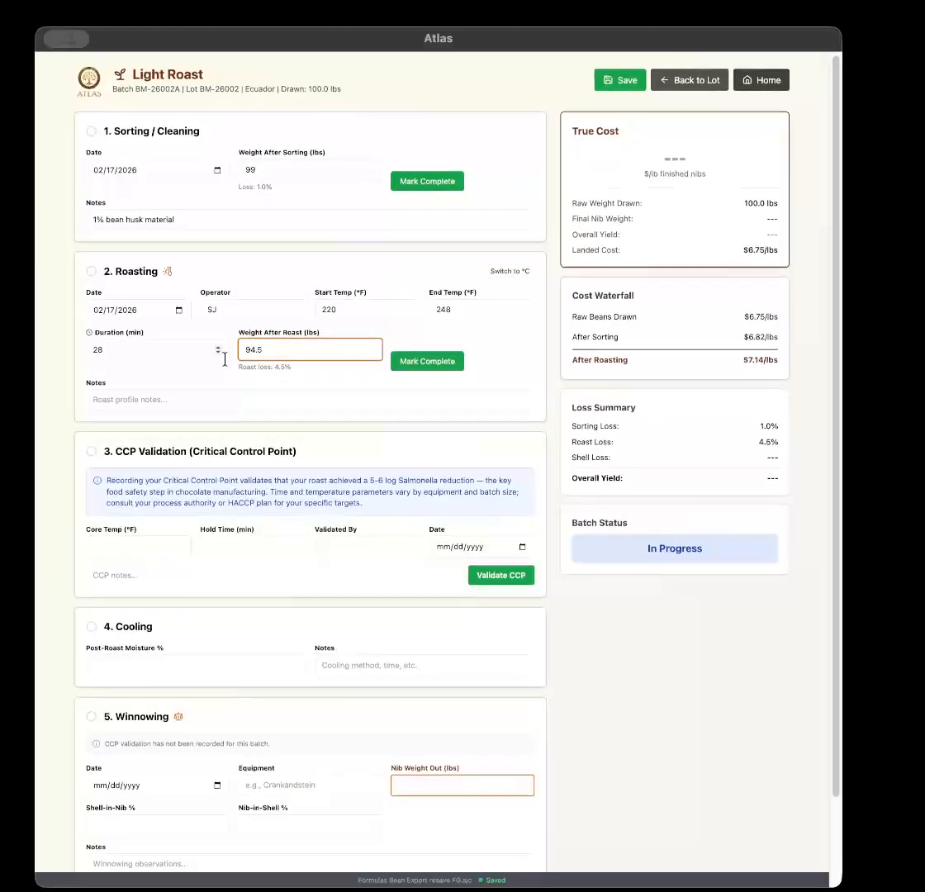
# Record a post-roast moisture of 1.2% and the cooling note "4" bed depth, overnight at room temp".
pyautogui.scroll(-2, 228, 361)
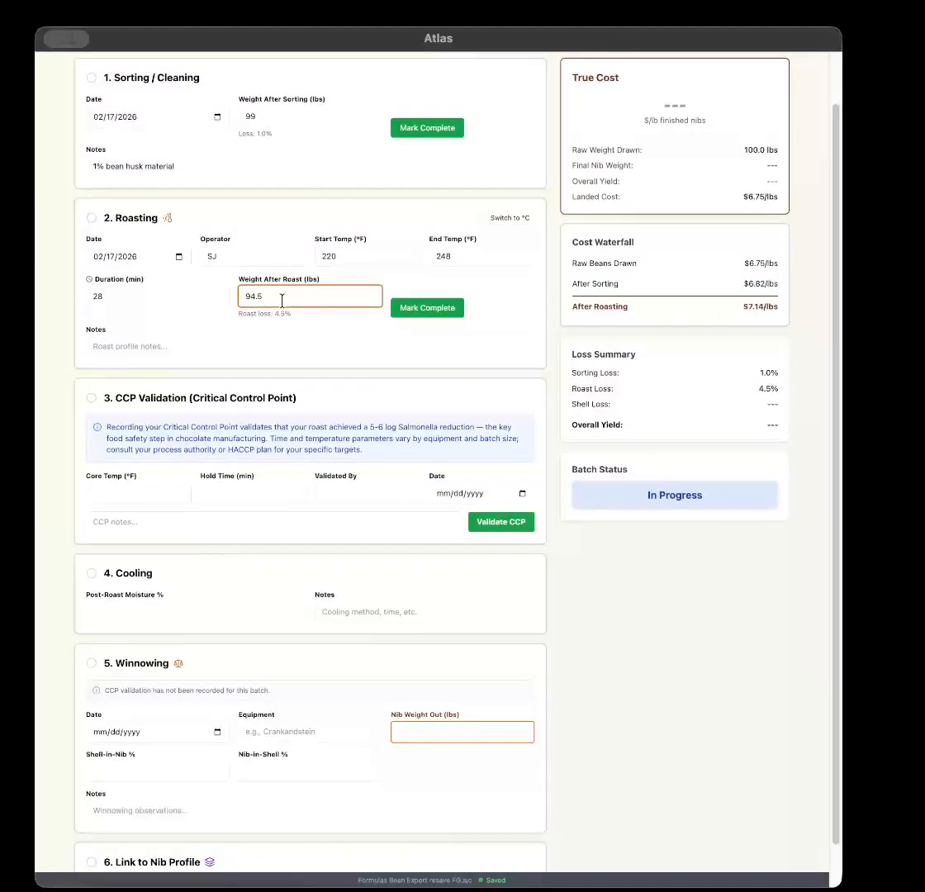
pyautogui.scroll(-1, 287, 298)
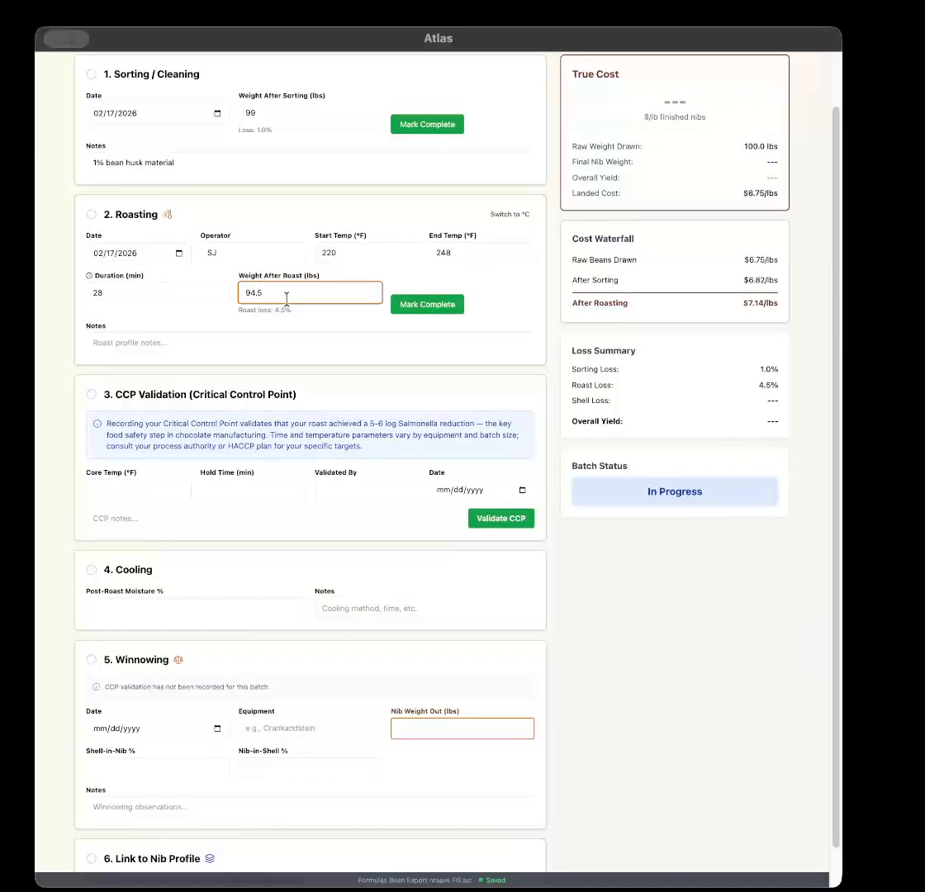
pyautogui.scroll(-3, 287, 299)
pyautogui.scroll(-5, 298, 284)
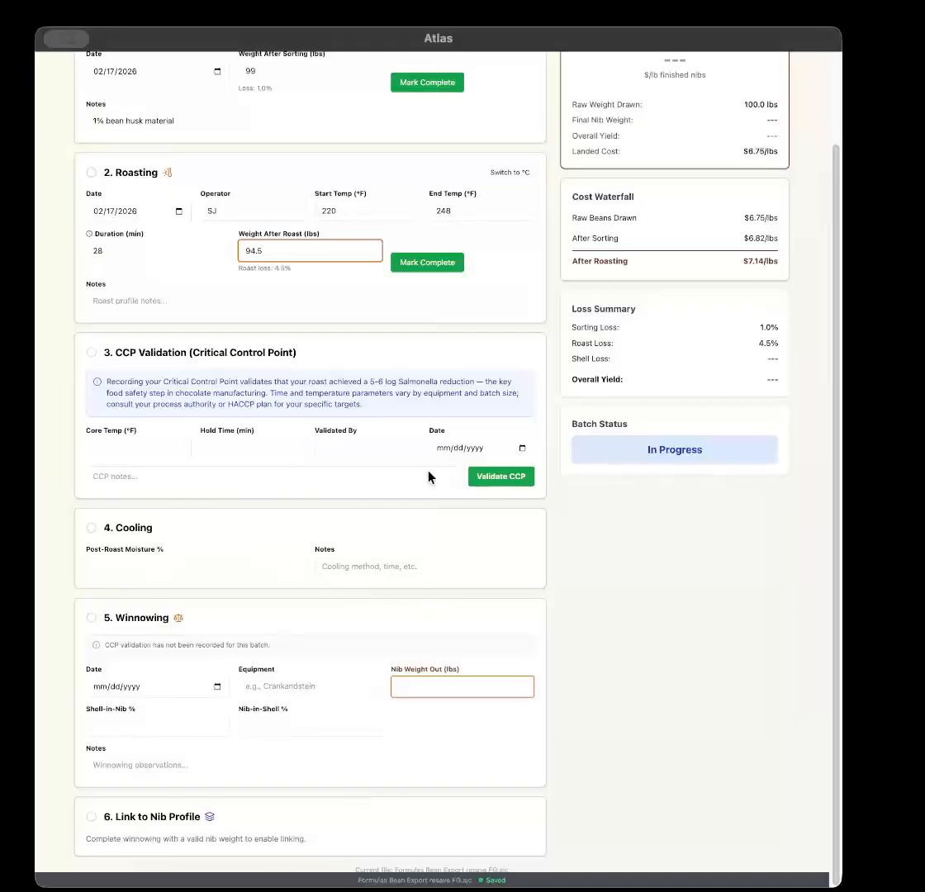
pyautogui.click(174, 570)
pyautogui.write('1')
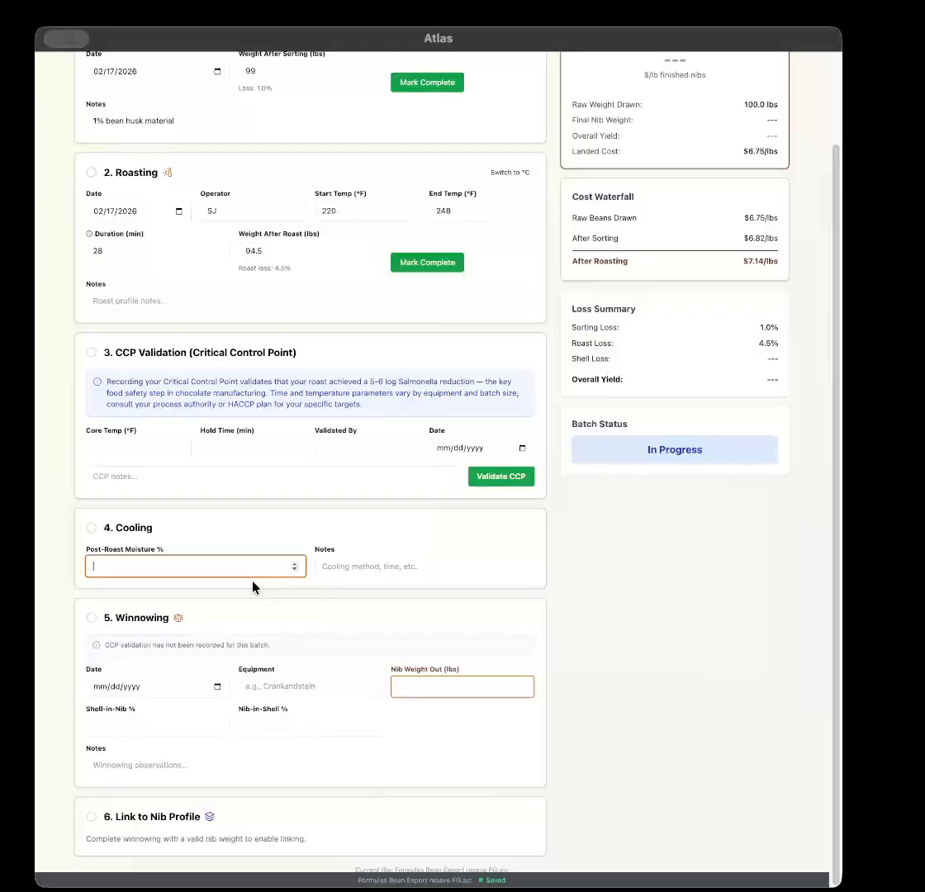
pyautogui.write('.2')
pyautogui.press('Tab')
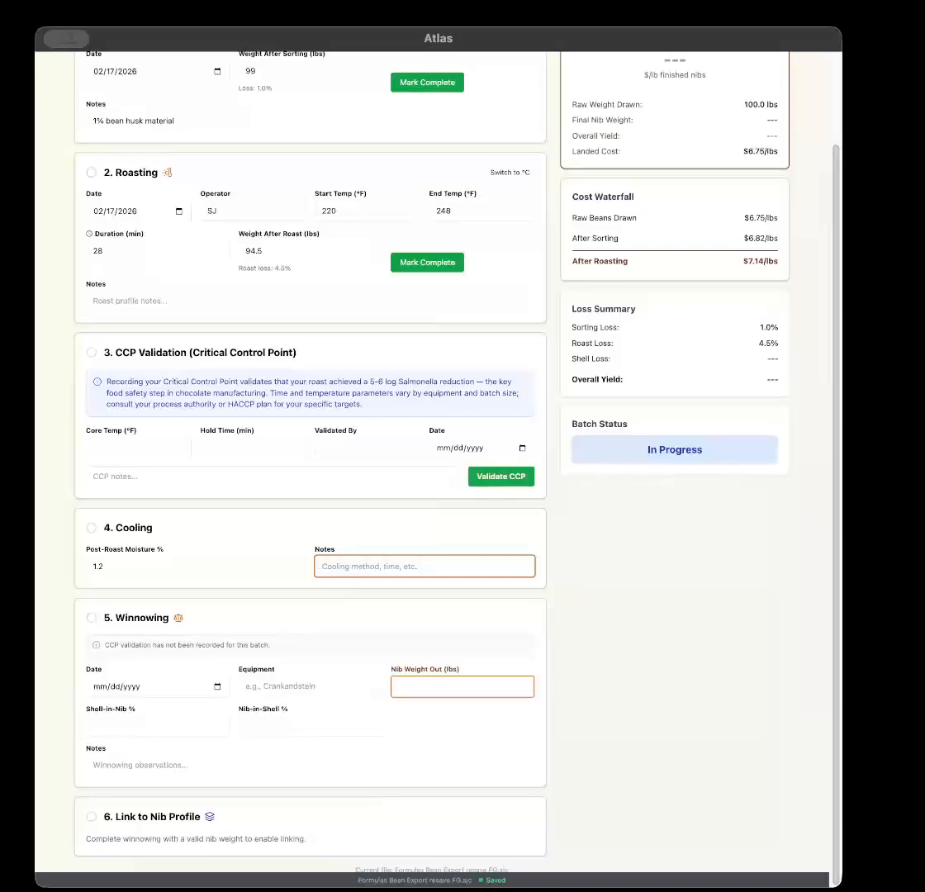
pyautogui.write('4" bed depth, overnight at room tempe')
# Set the winnowing date to 02/17/2026.
pyautogui.press('Tab')
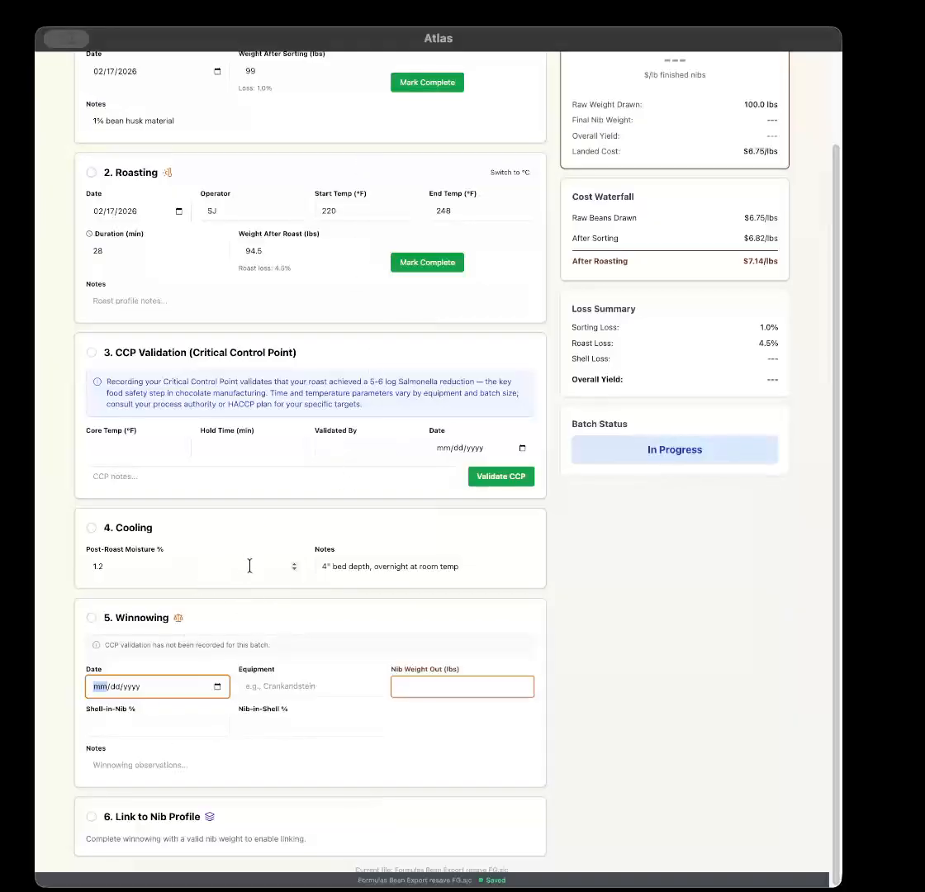
pyautogui.click(217, 686)
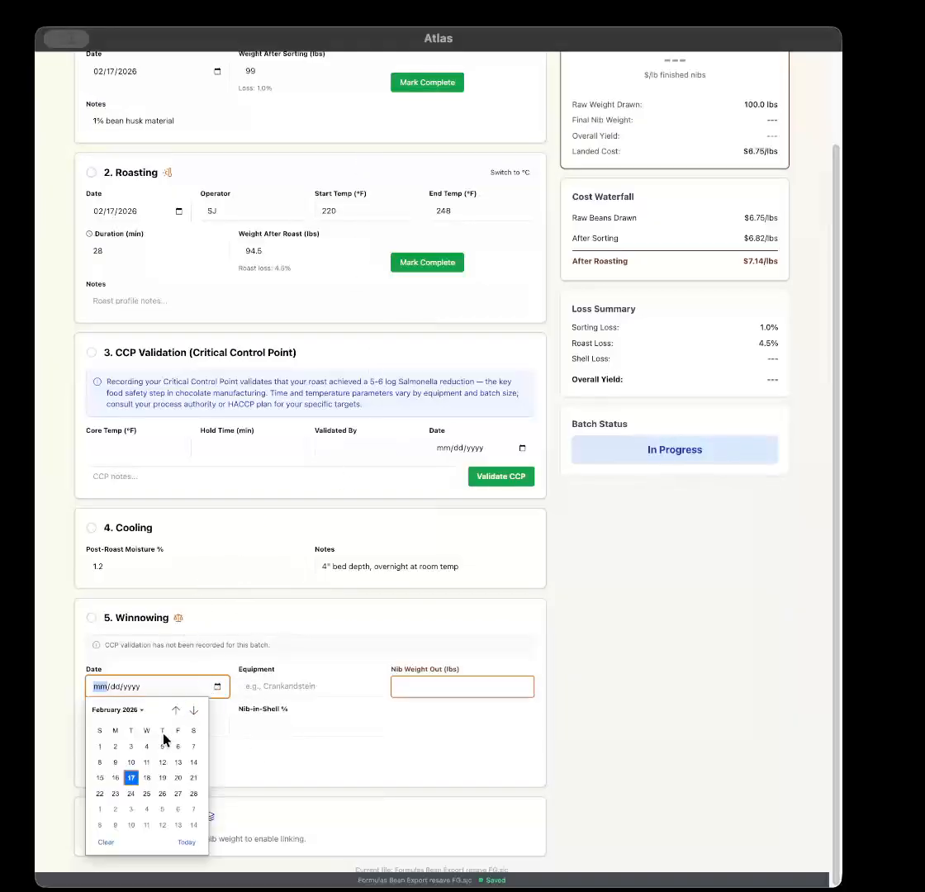
pyautogui.click(131, 780)
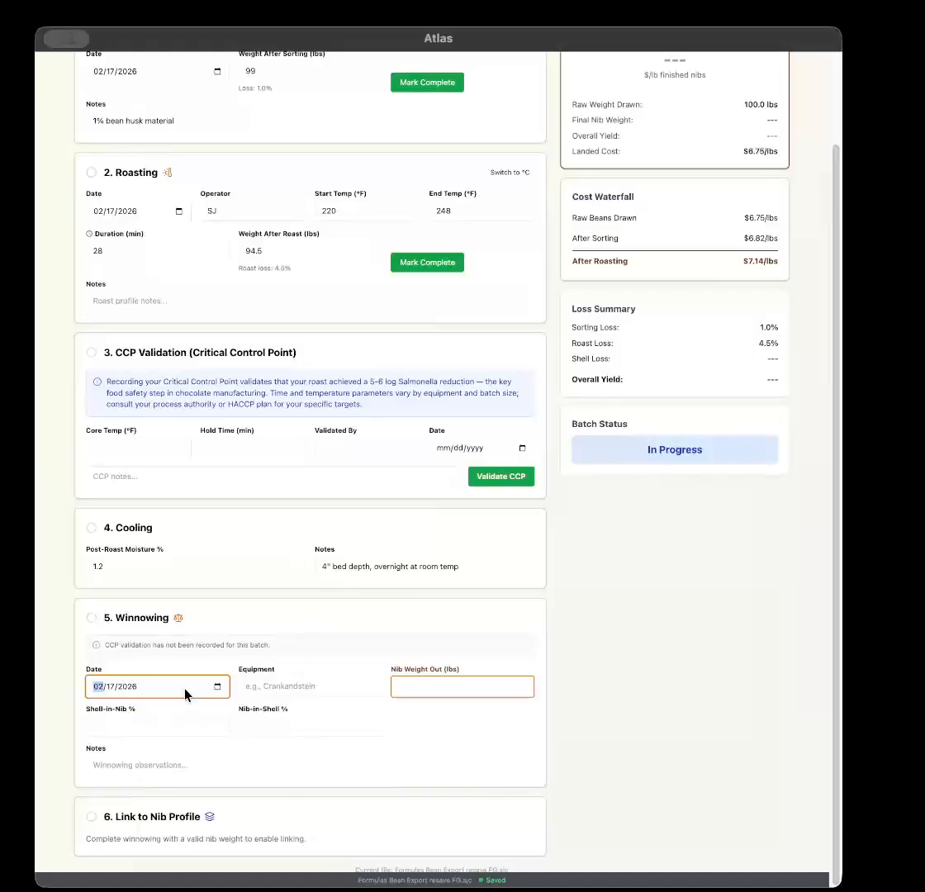
# Record winnower #3 as the winnowing equipment and a nib weight out of 70 lbs.
pyautogui.click(315, 689)
pyautogui.write('winnow')
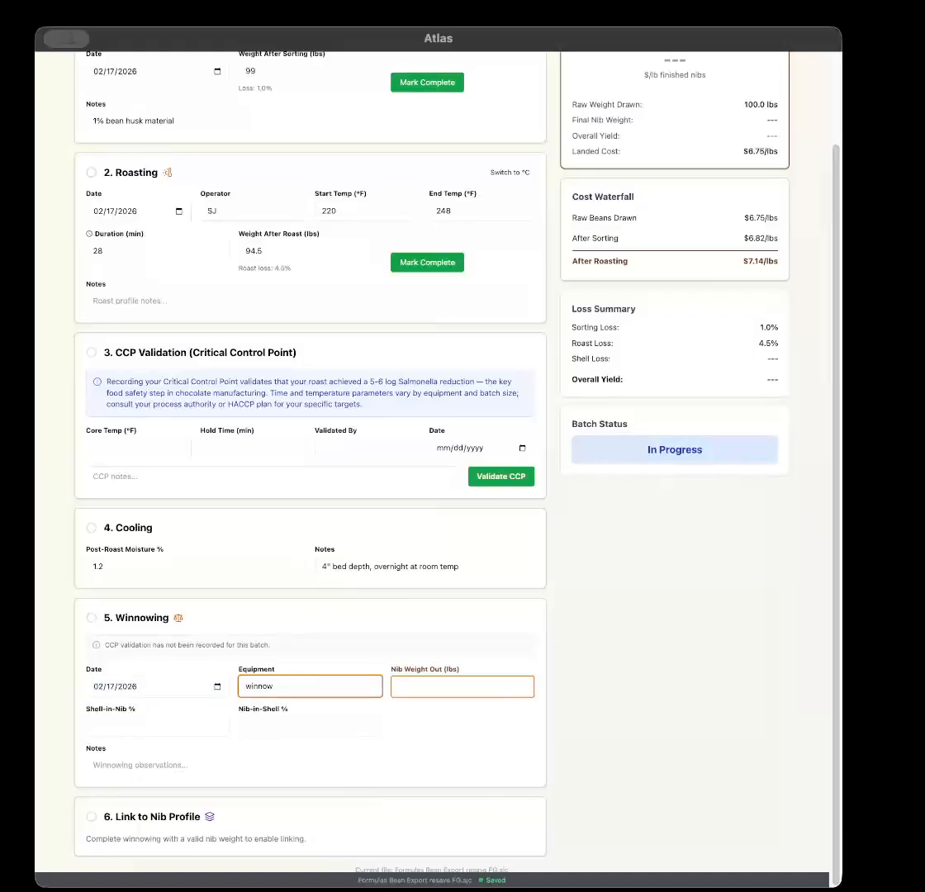
pyautogui.write('er #3')
pyautogui.press('Tab')
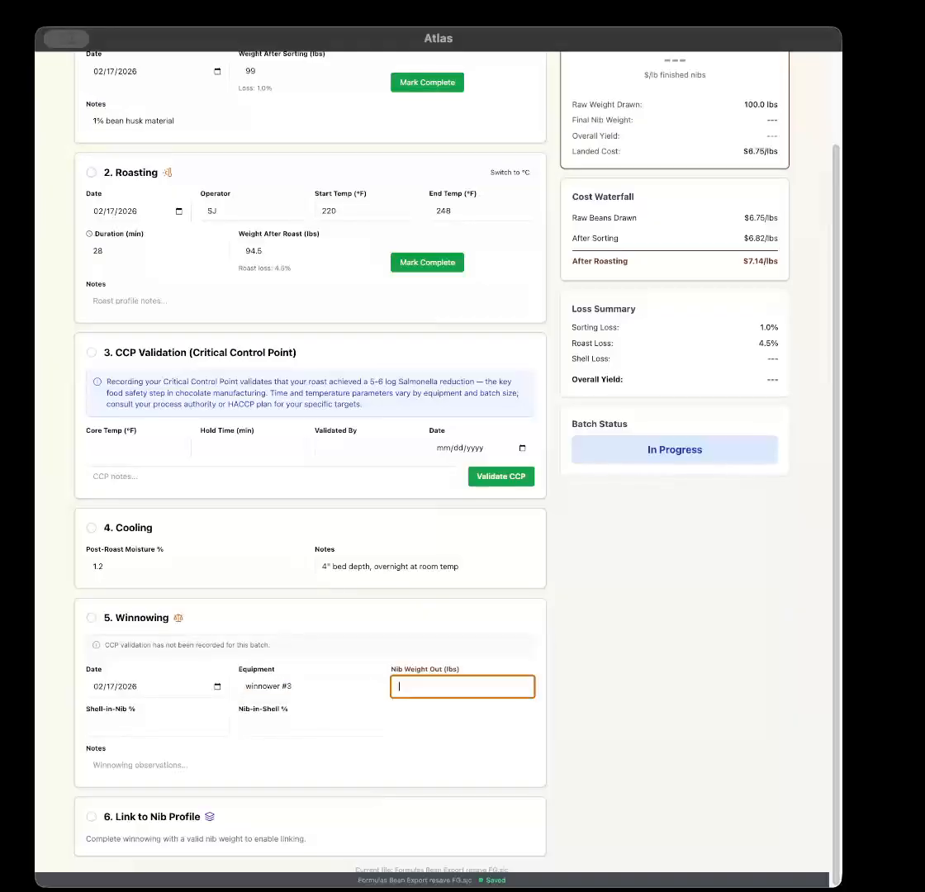
pyautogui.write('7')
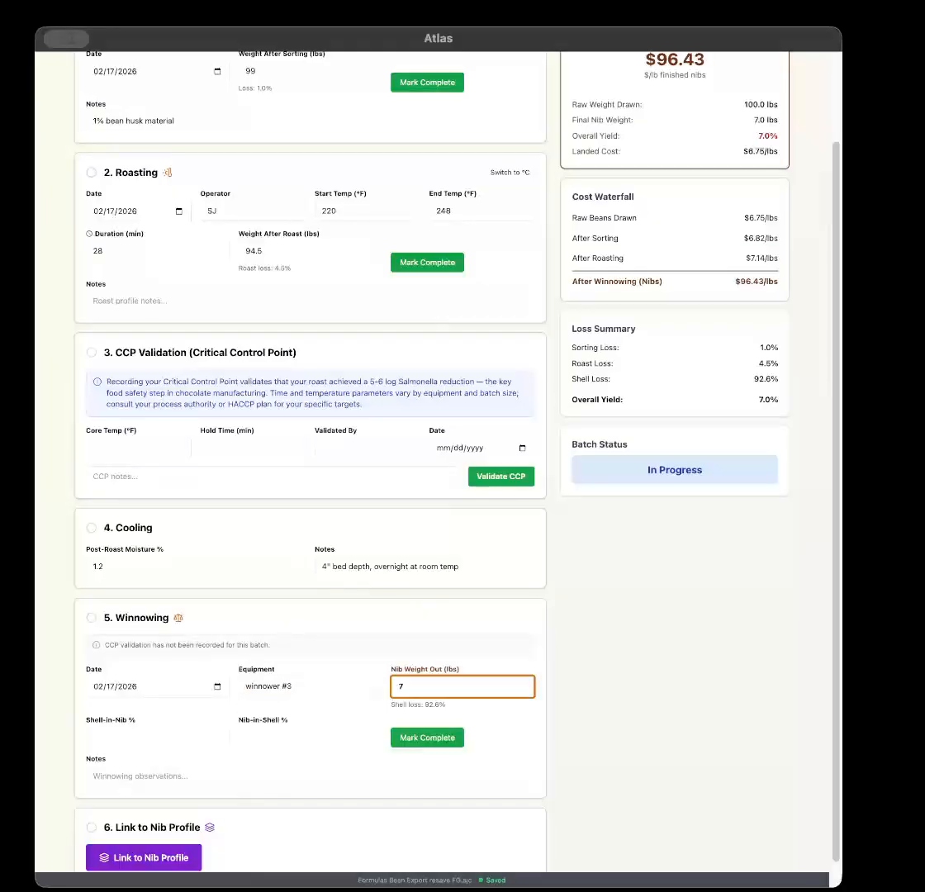
pyautogui.write('0')
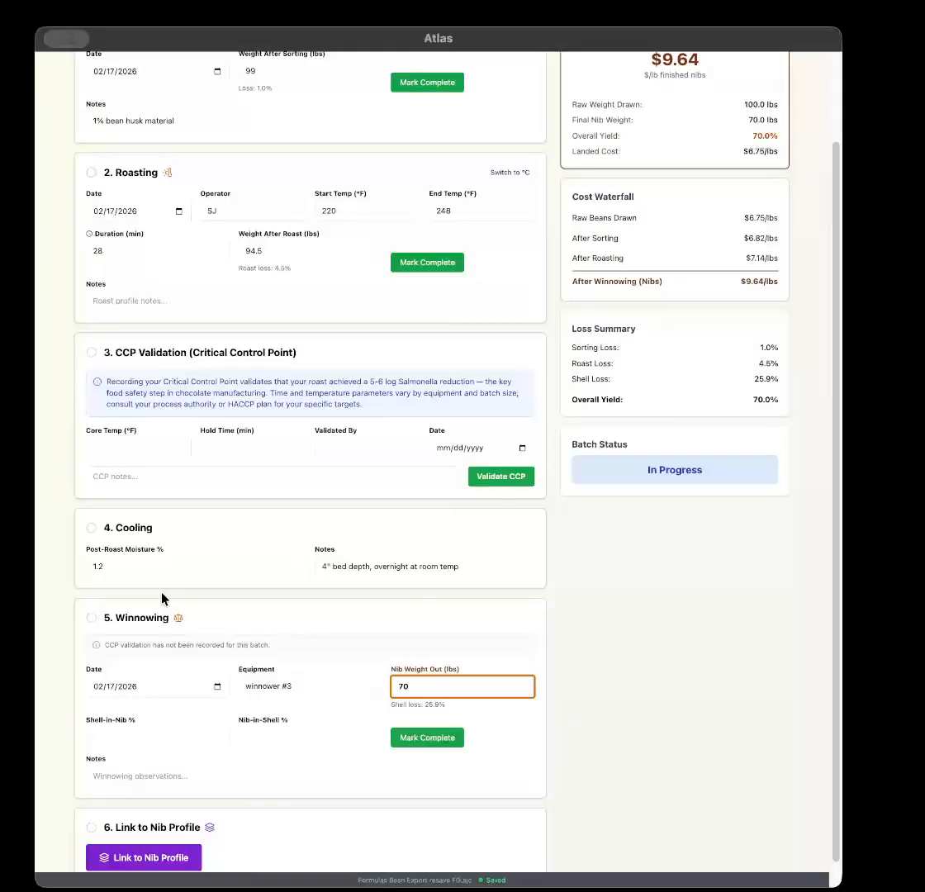
# Set the winnowing shell-in-nib value to 1.2% and nib-in-shell to 4.3%.
pyautogui.click(140, 735)
pyautogui.write('1.2')
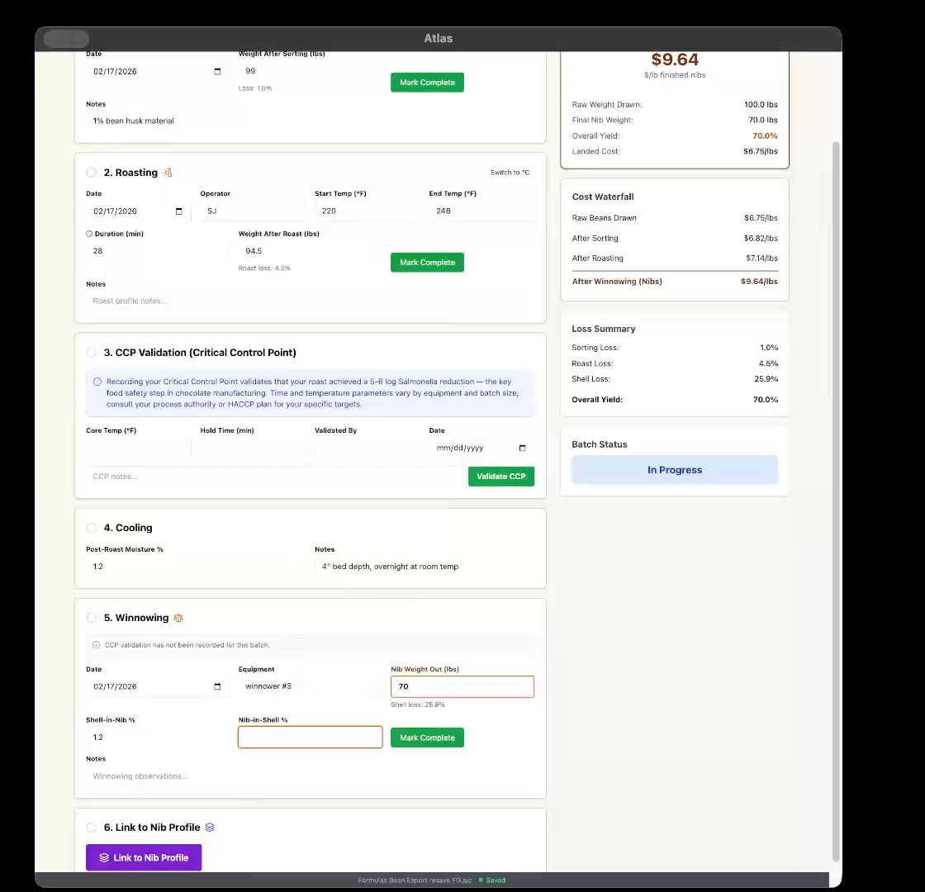
pyautogui.write('4.3')
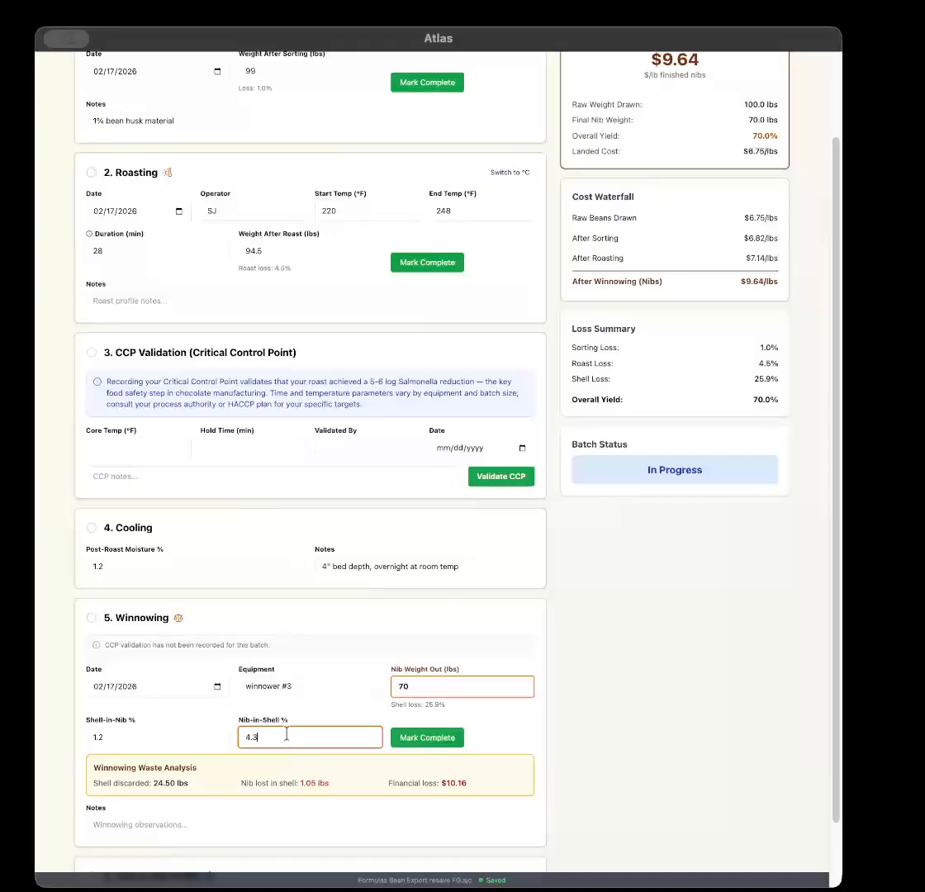
# Link the batch to the existing Ecuador light roast nib profile, adding its nibs to that profile.
pyautogui.scroll(-2, 289, 753)
pyautogui.scroll(-1, 287, 738)
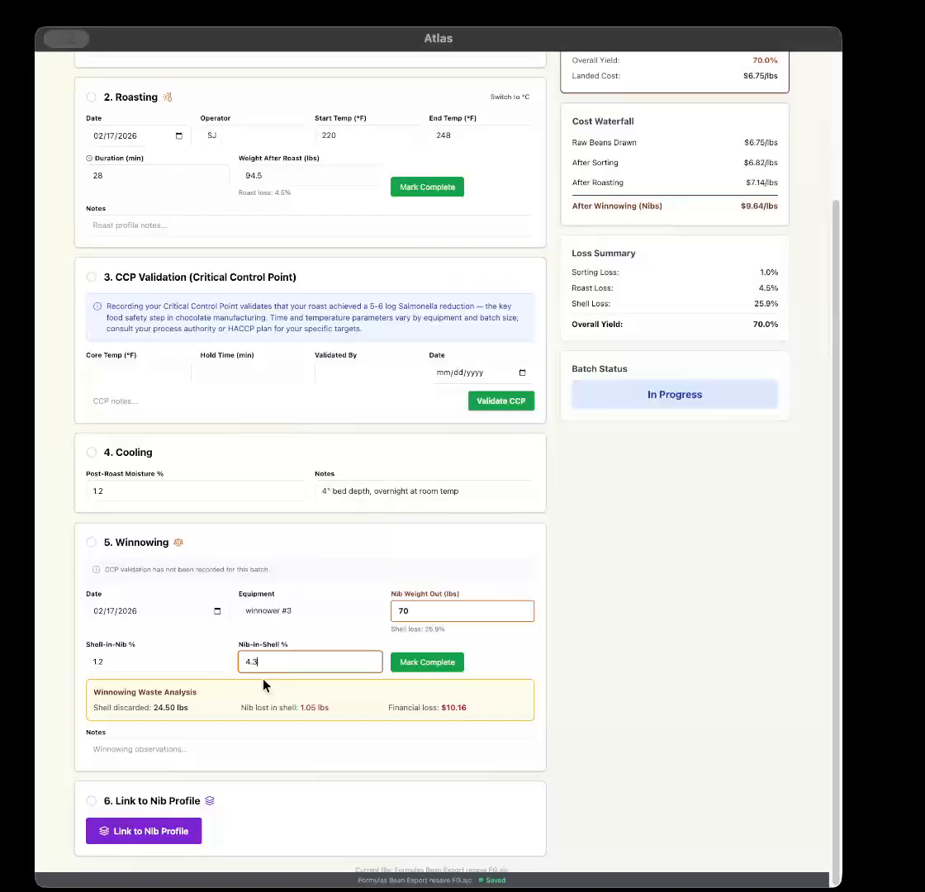
pyautogui.scroll(3, 558, 341)
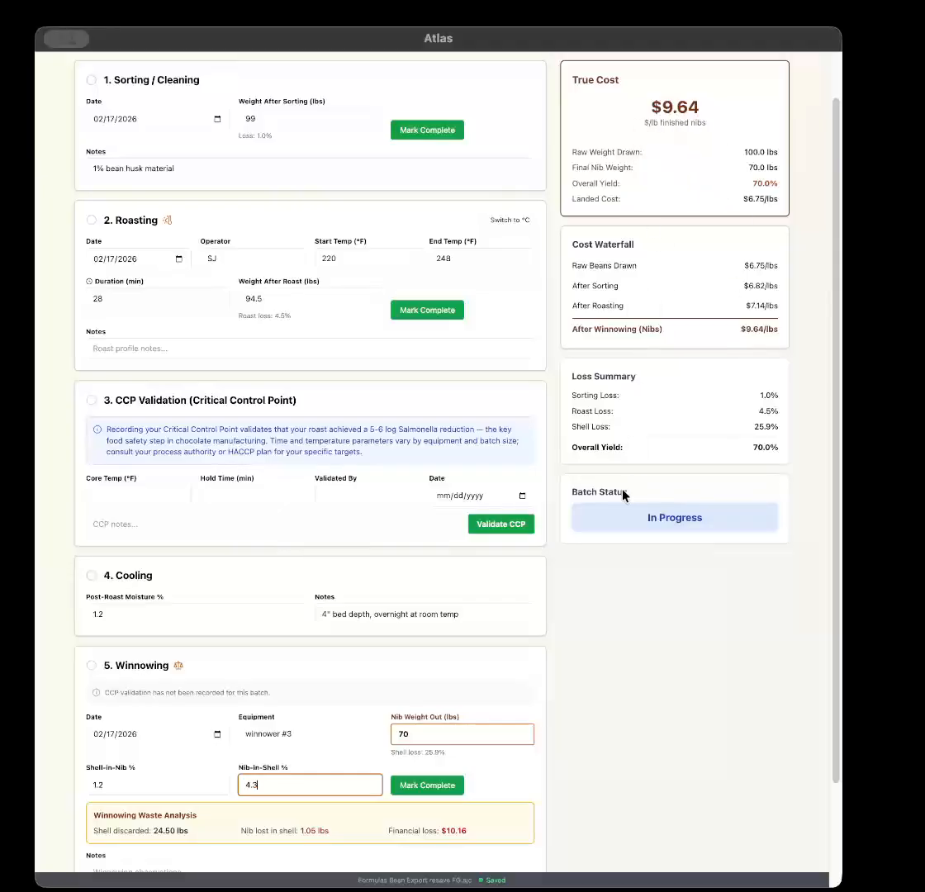
pyautogui.scroll(-3, 324, 550)
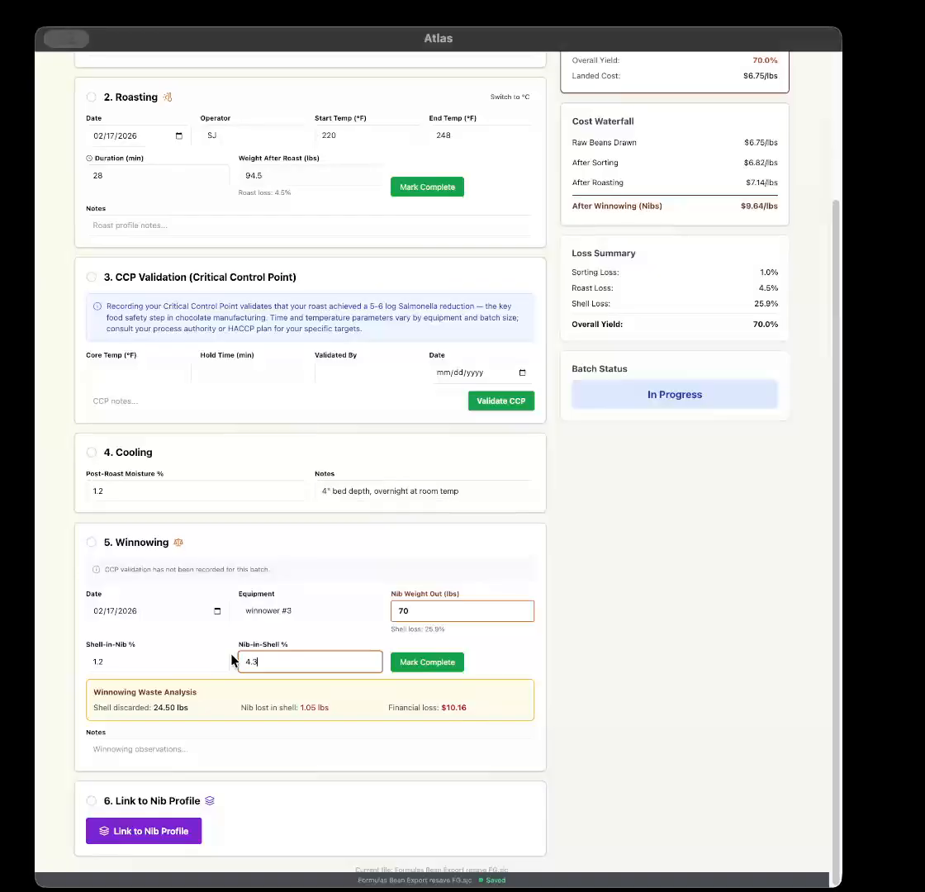
pyautogui.click(155, 840)
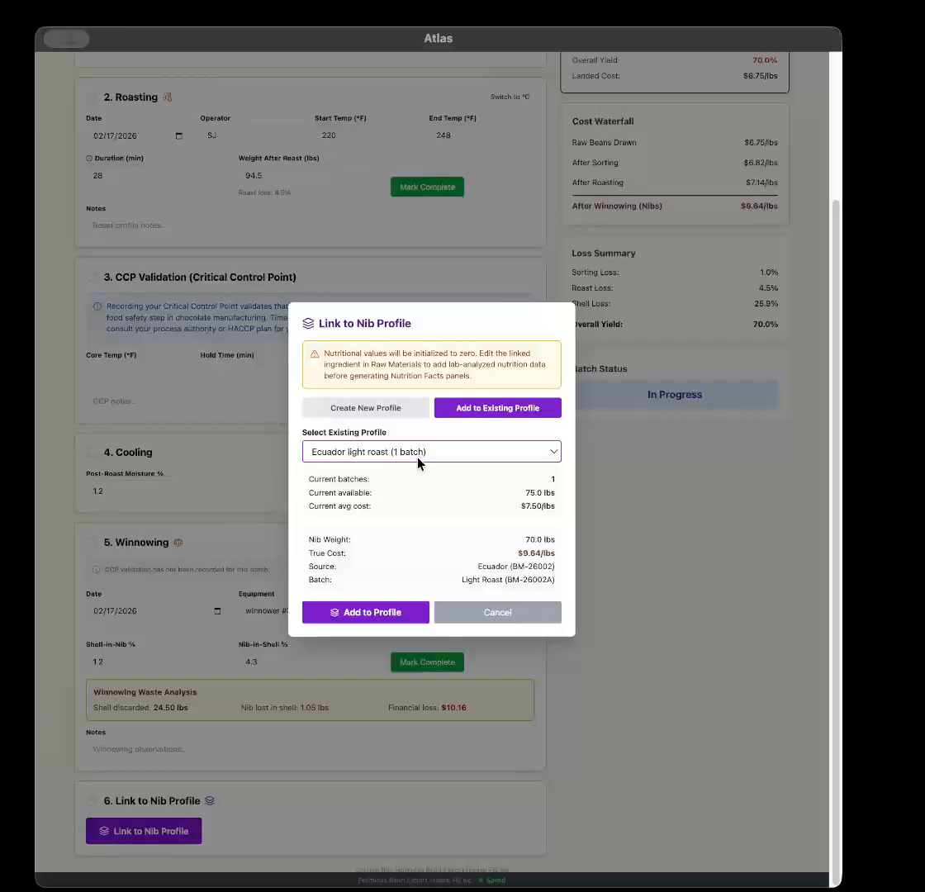
pyautogui.click(395, 409)
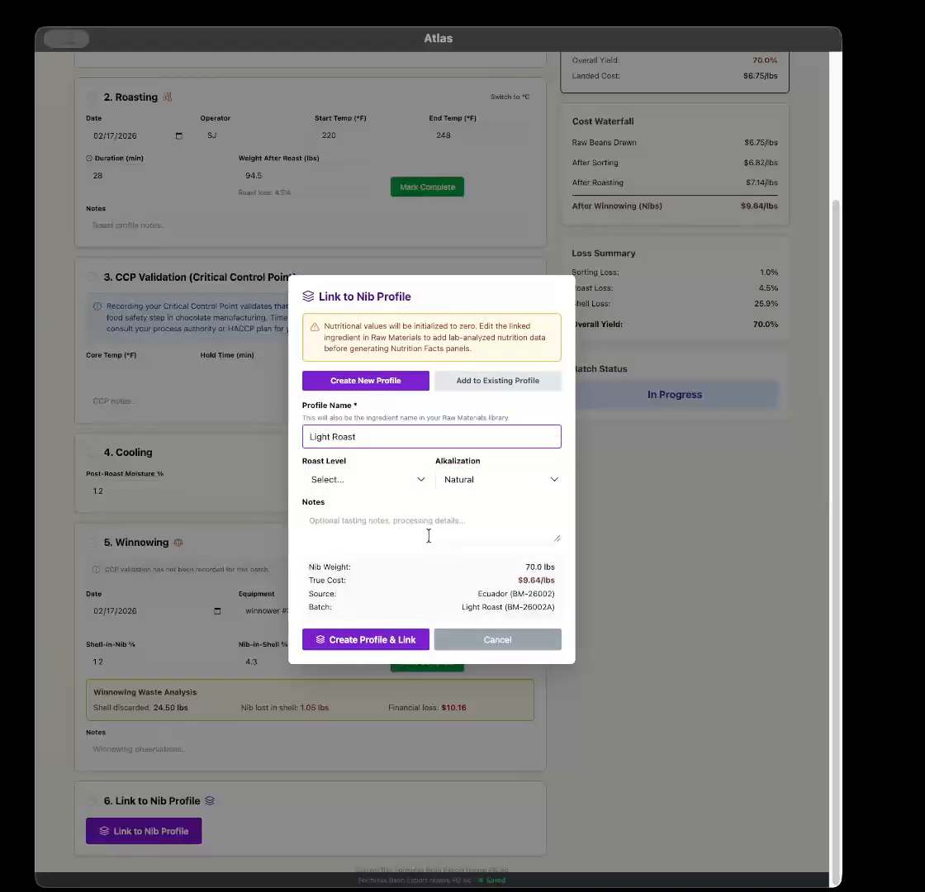
pyautogui.click(488, 384)
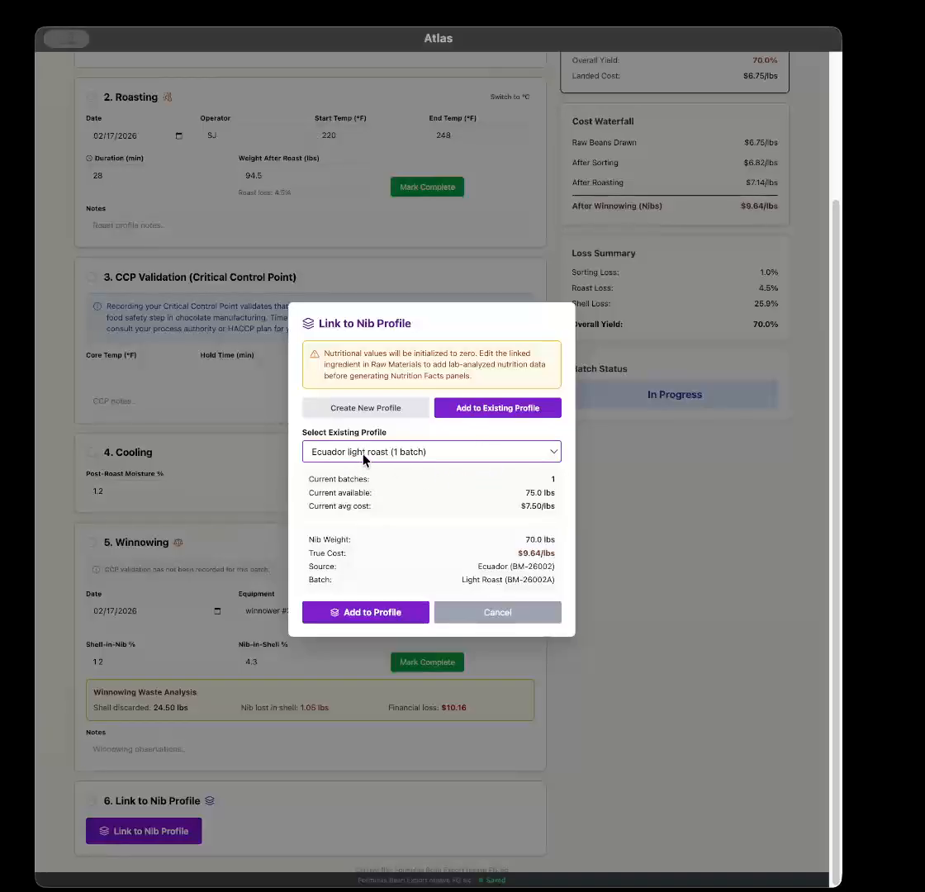
pyautogui.click(382, 616)
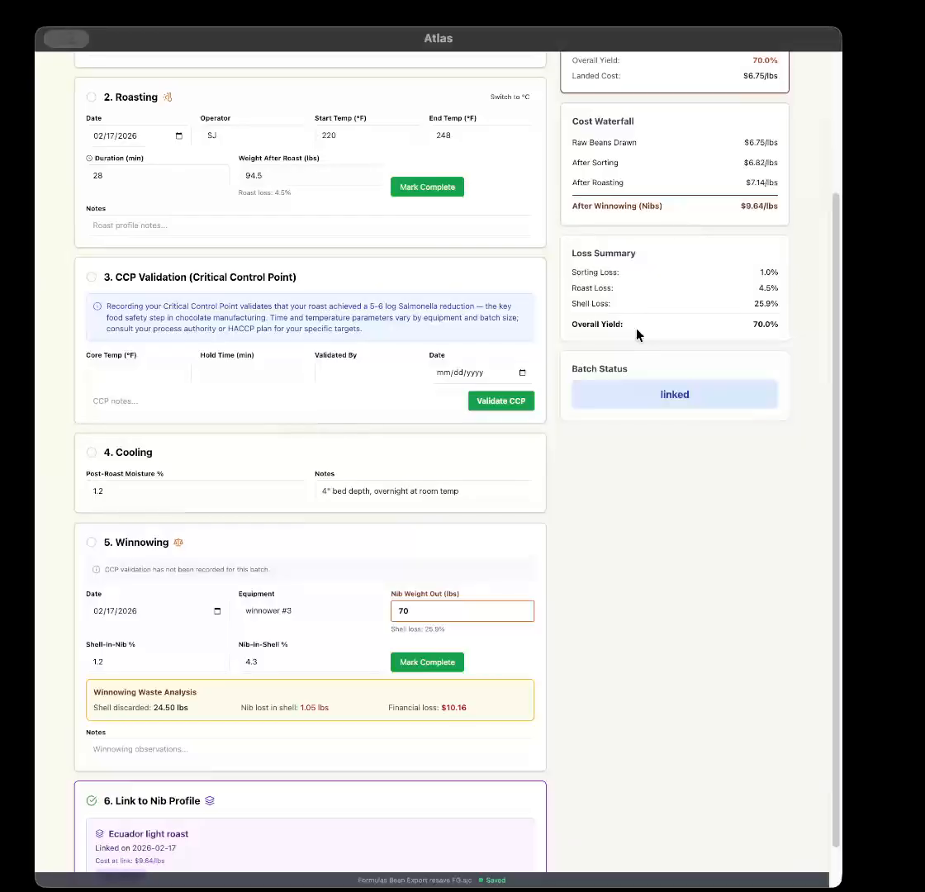
# Open the Ecuador light roast (BM-26001A) ingredient in Raw Materials and examine its cost and nutritional data.
pyautogui.scroll(5, 513, 386)
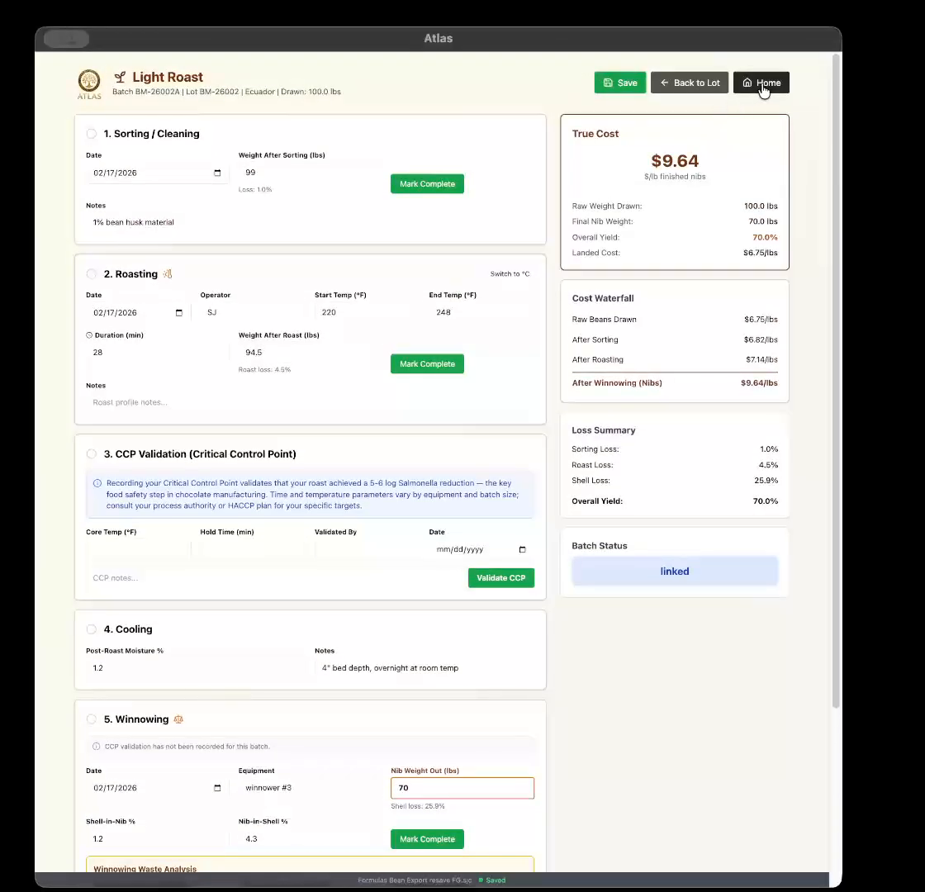
pyautogui.click(761, 86)
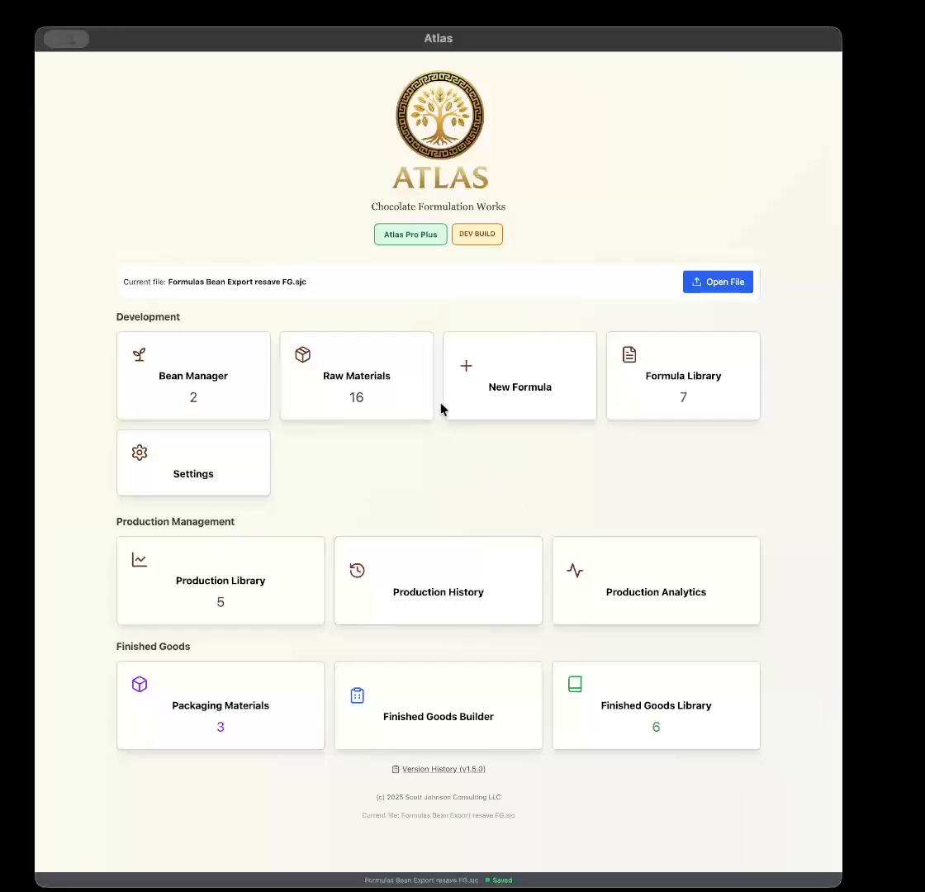
pyautogui.click(390, 392)
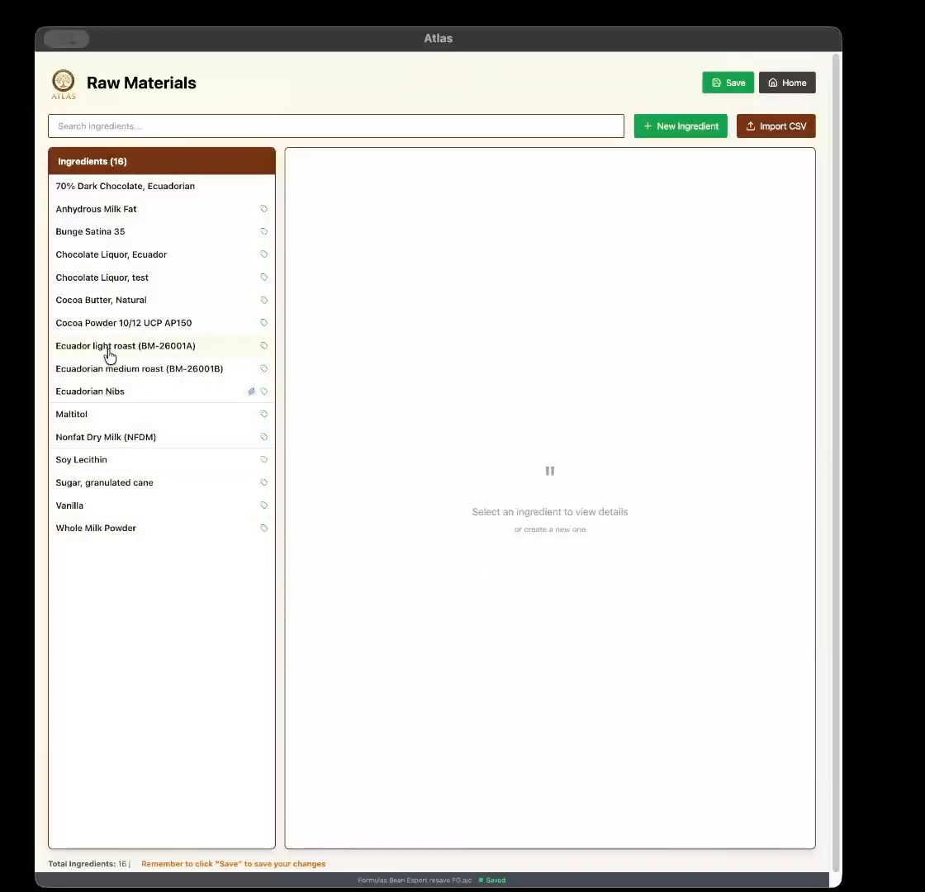
pyautogui.click(158, 356)
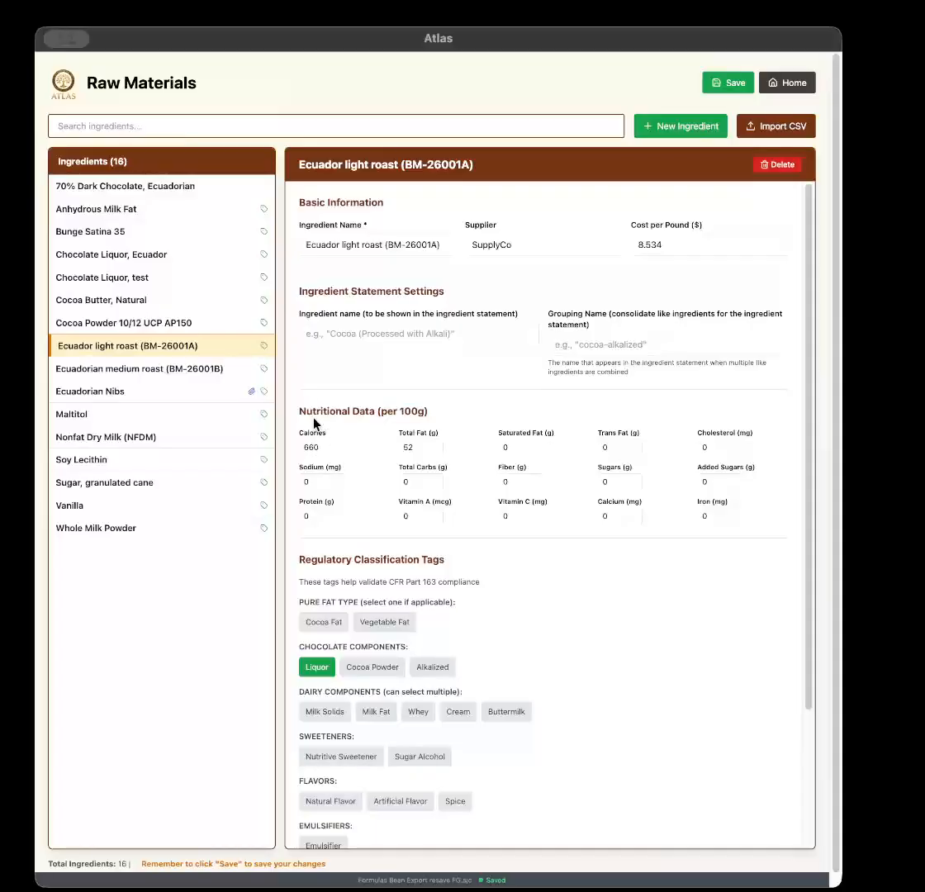
pyautogui.moveTo(313, 413); pyautogui.dragTo(606, 544)
pyautogui.click(606, 544)
pyautogui.click(313, 447)
pyautogui.moveTo(394, 398); pyautogui.dragTo(713, 554)
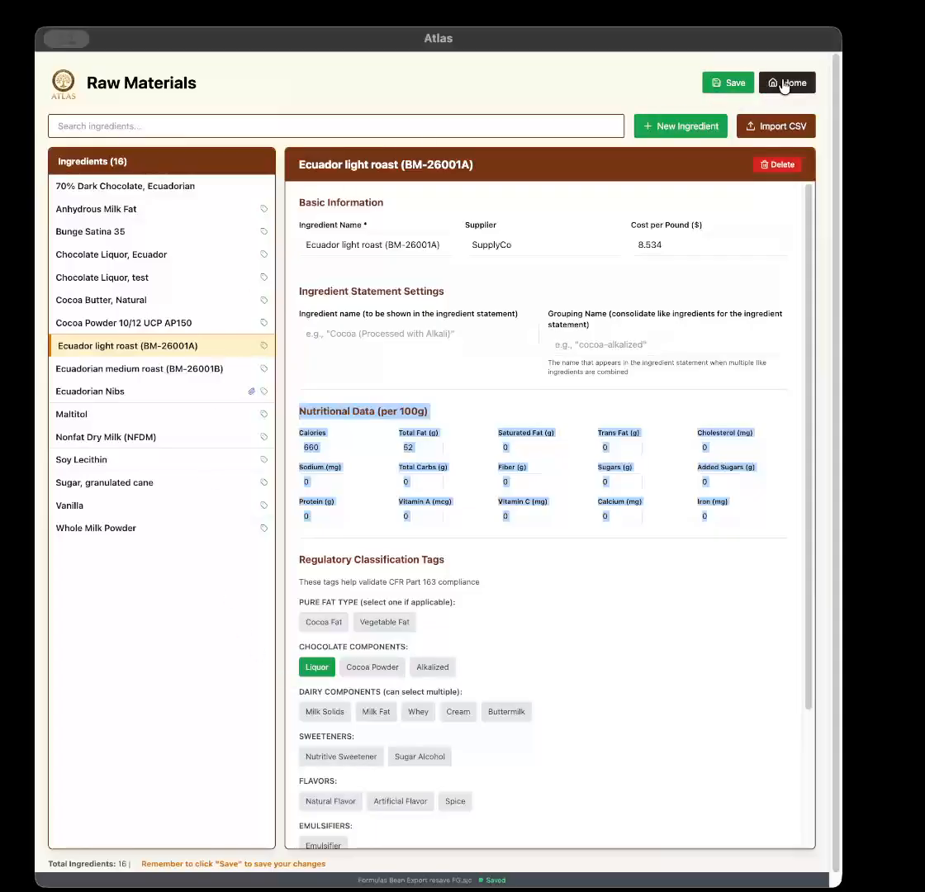
# Go back through the home screen and reopen the Ecuador light roast (BM-26001A) raw material to review it again.
pyautogui.click(785, 83)
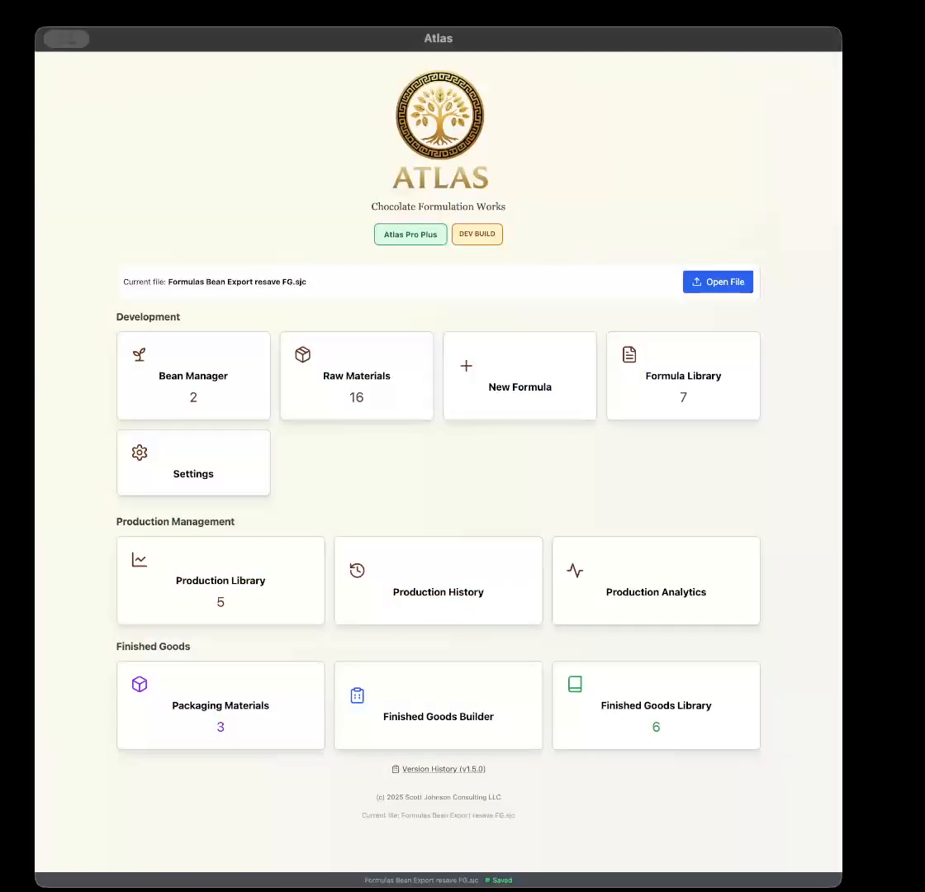
pyautogui.click(409, 378)
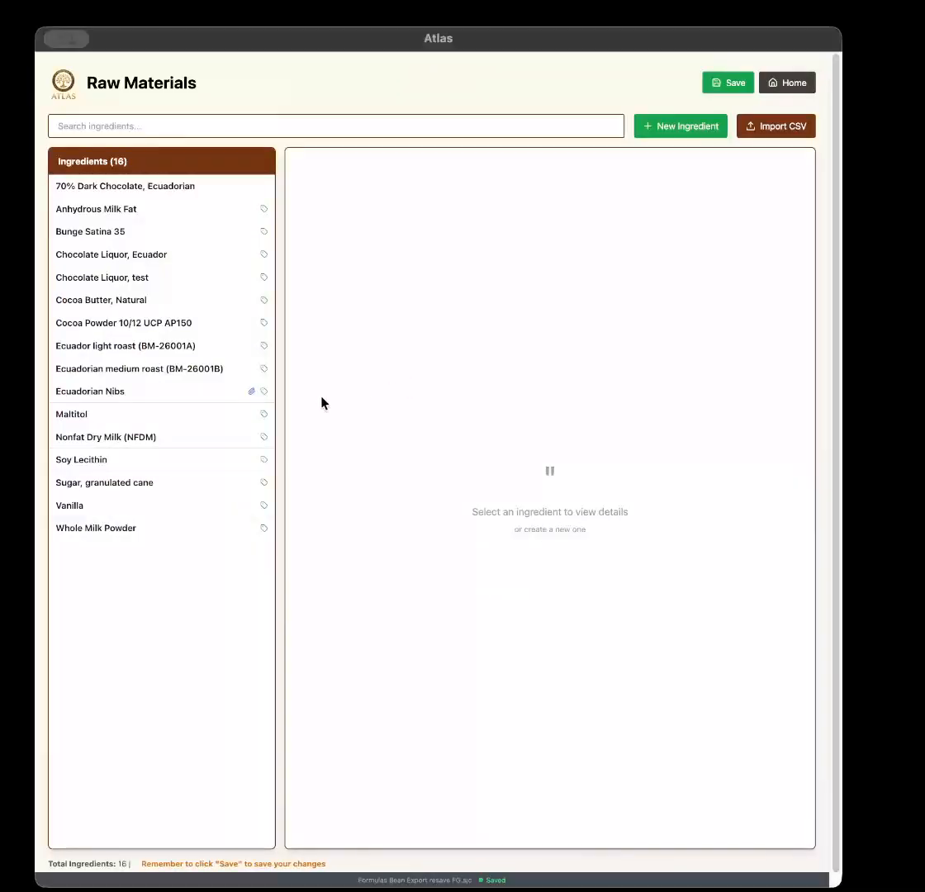
pyautogui.click(151, 349)
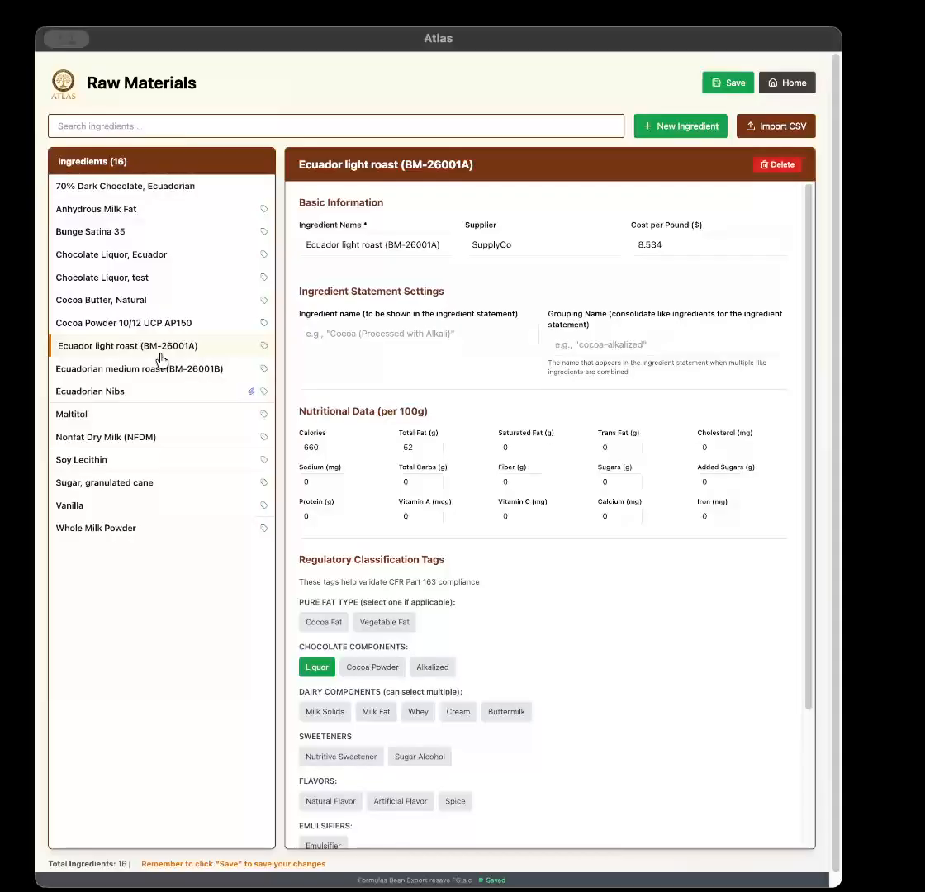
# Start a new formula from the home screen and name it "72%".
pyautogui.click(796, 84)
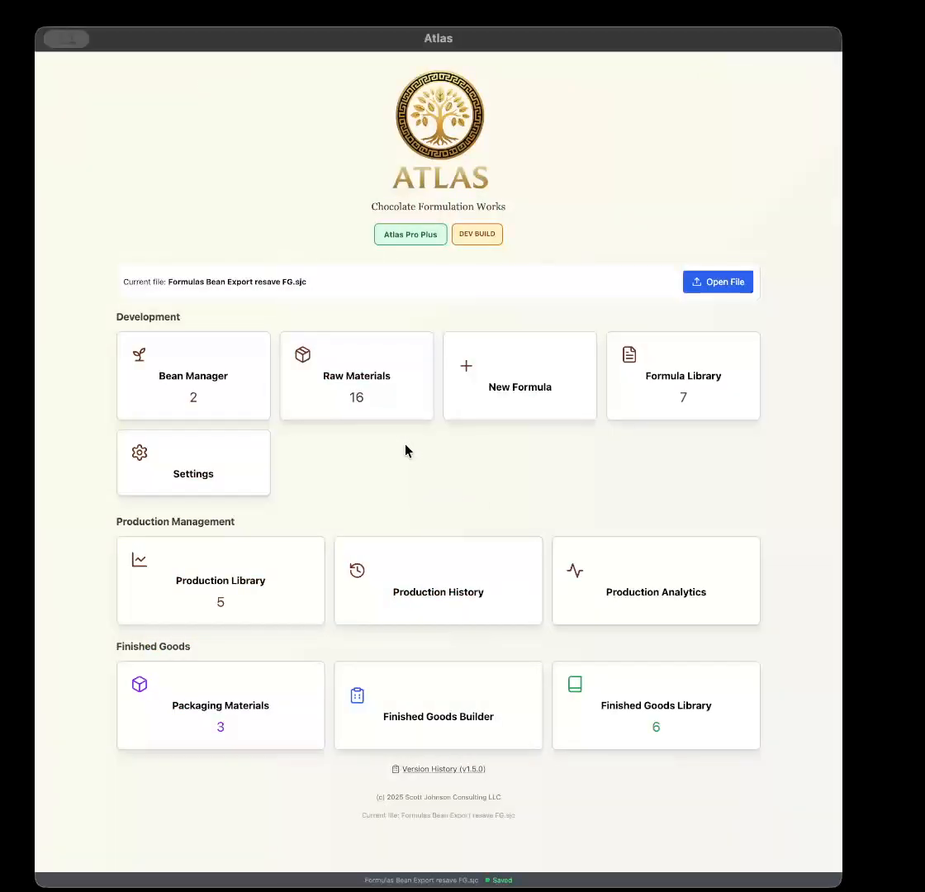
pyautogui.click(533, 396)
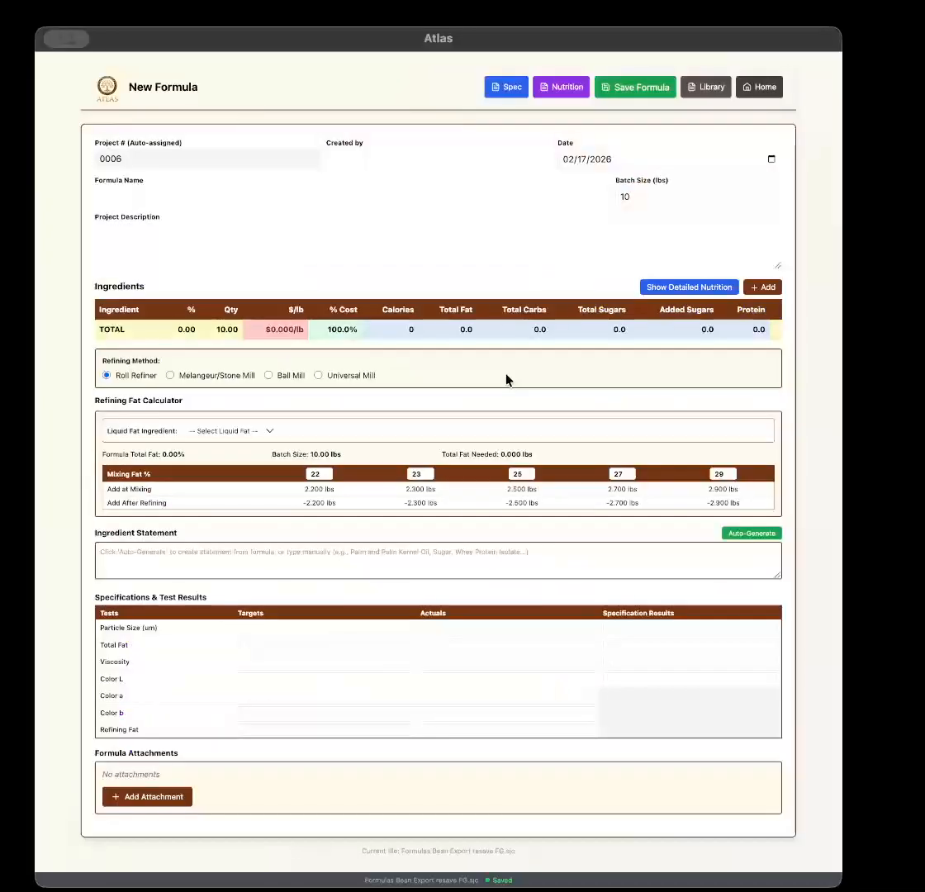
pyautogui.click(212, 198)
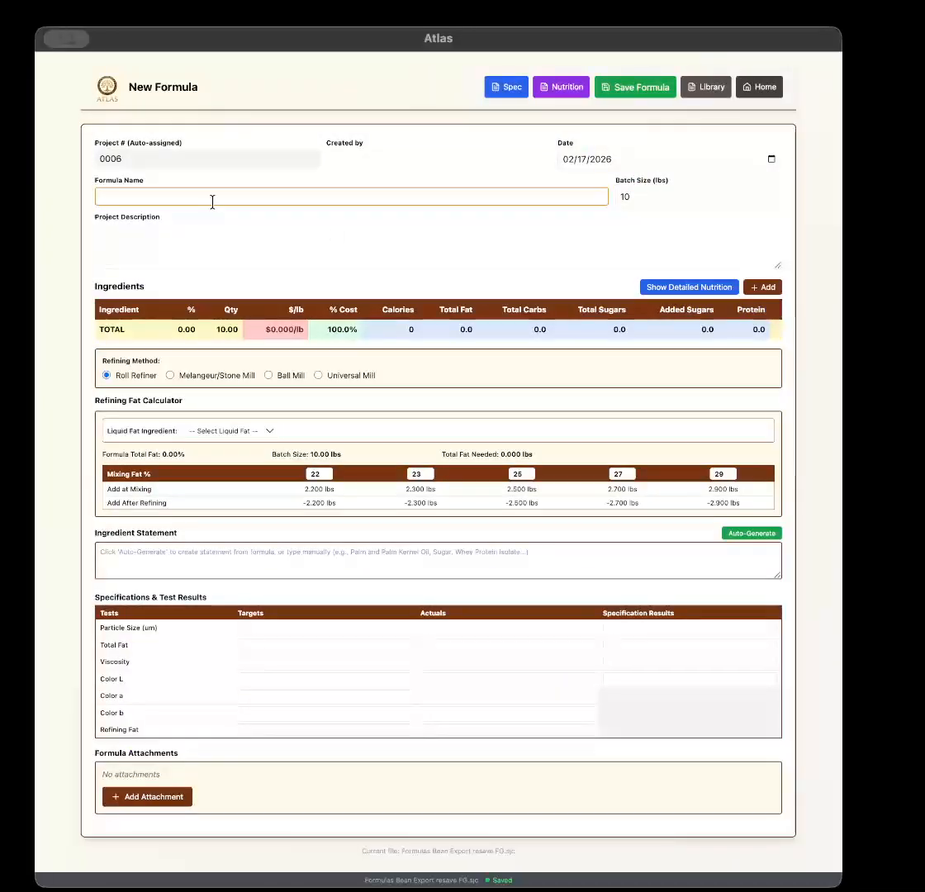
pyautogui.write('72%')
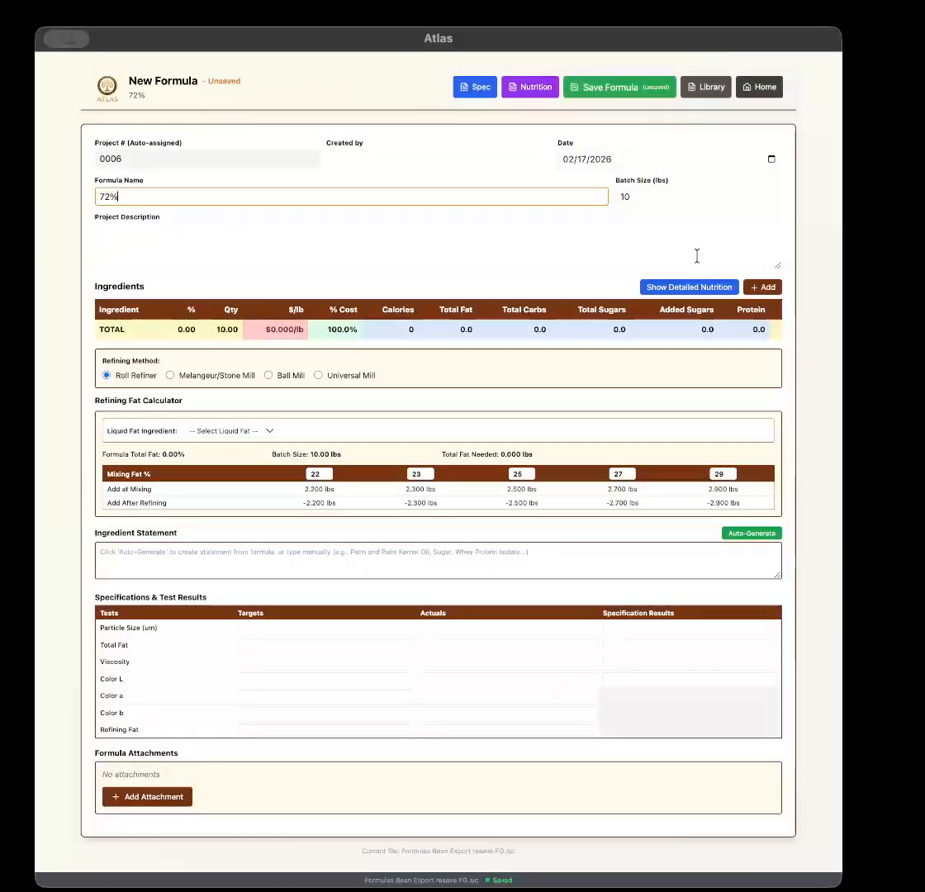
# Add Ecuador light roast (BM-26001A) and Sugar, granulated cane to the formula's ingredients.
pyautogui.click(749, 289)
pyautogui.click(259, 311)
pyautogui.write('light')
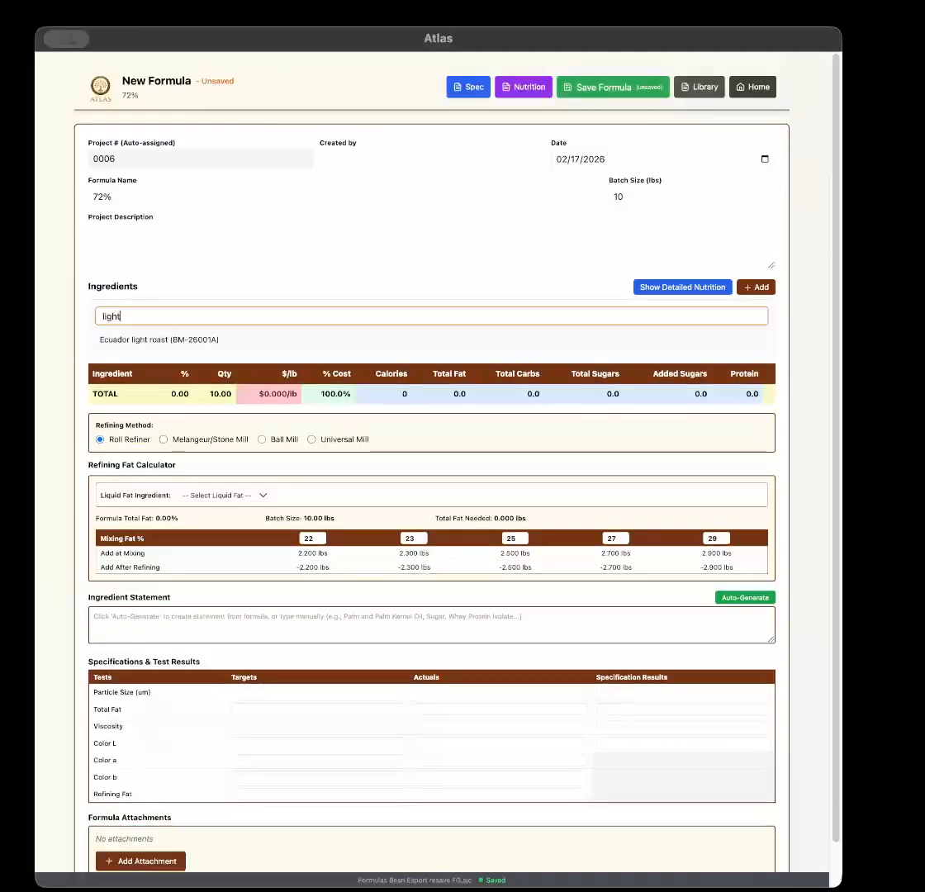
pyautogui.click(163, 342)
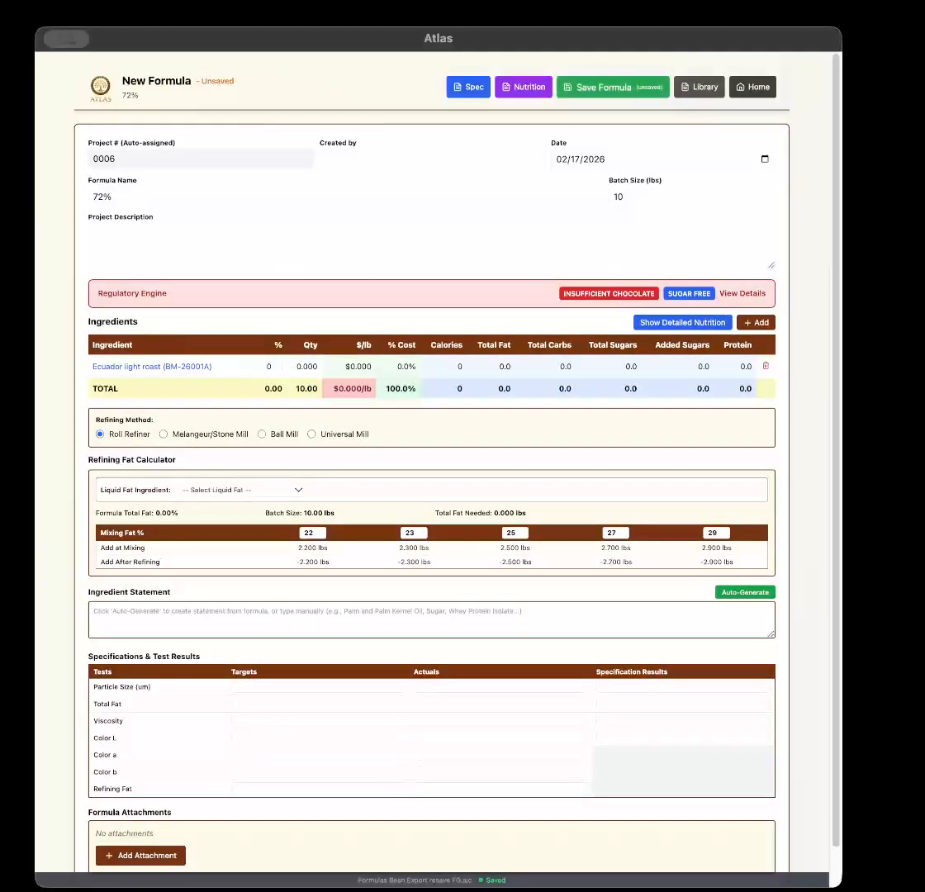
pyautogui.click(765, 322)
pyautogui.click(289, 352)
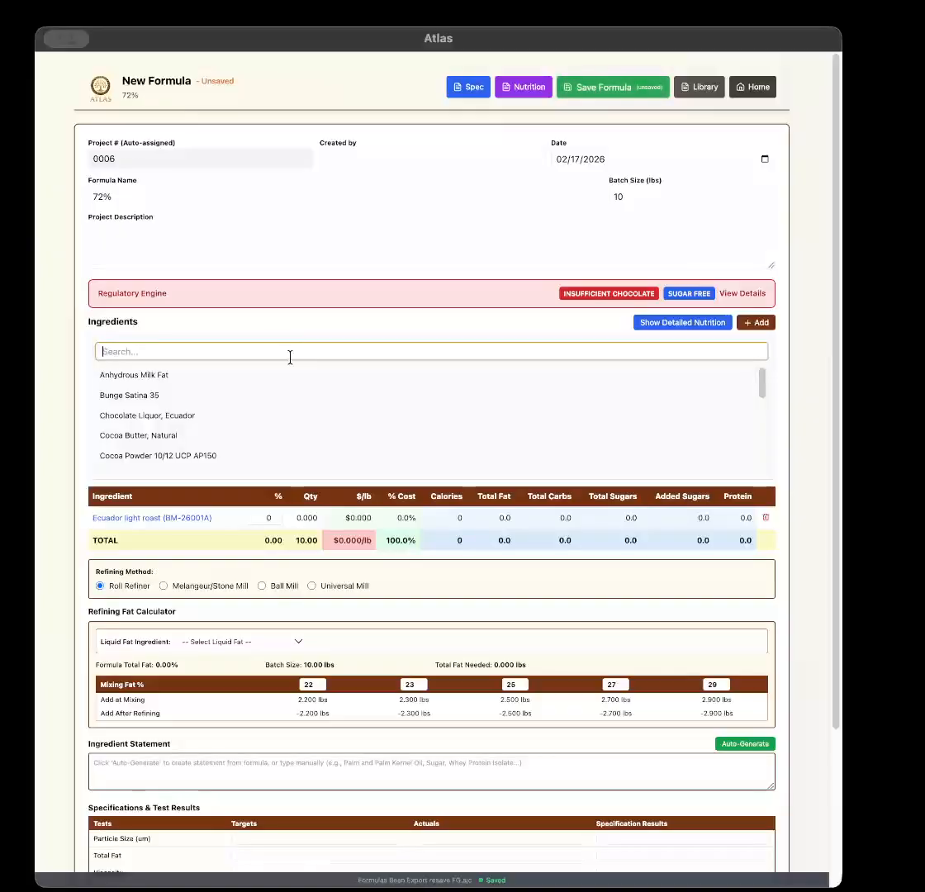
pyautogui.write('sugar')
pyautogui.click(171, 375)
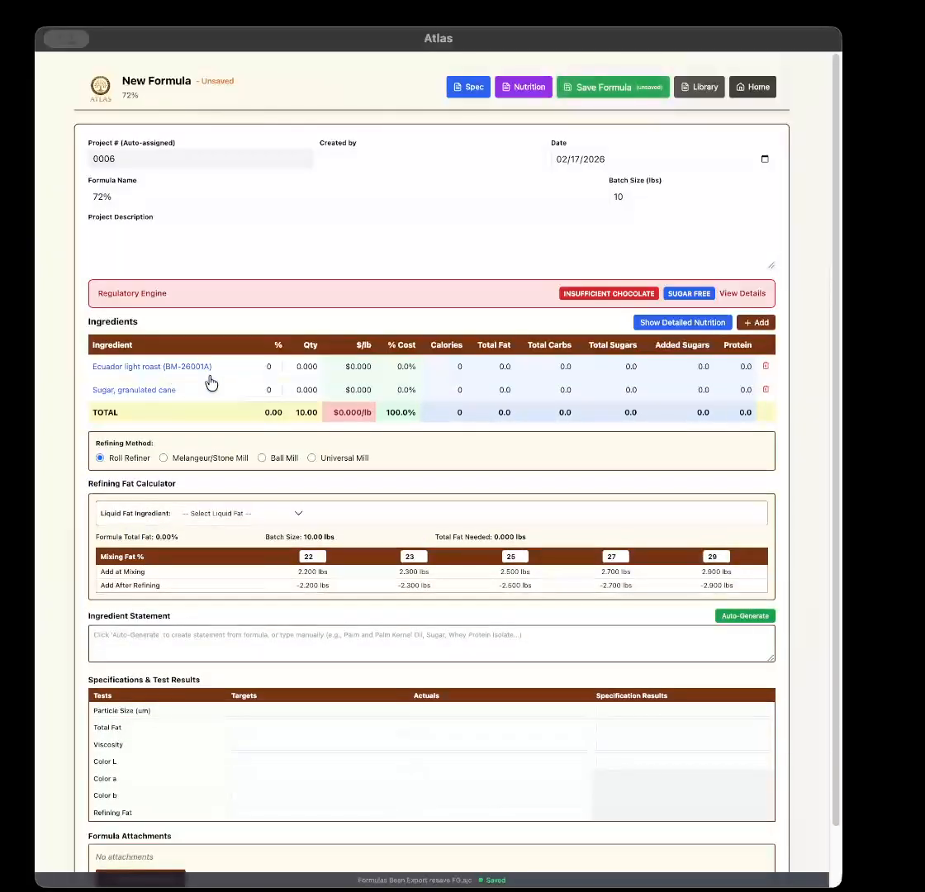
# Set the Ecuador light roast share to 72% and the granulated cane sugar share to 38%.
pyautogui.click(263, 366)
pyautogui.write('72')
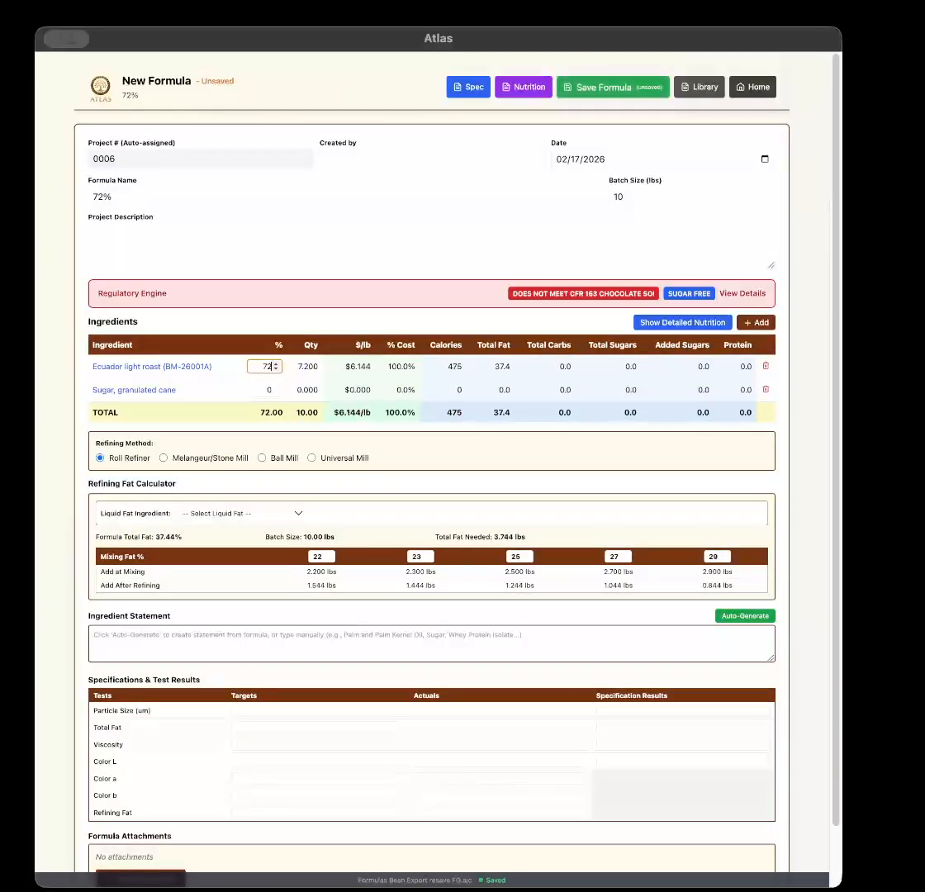
pyautogui.click(264, 390)
pyautogui.write('38')
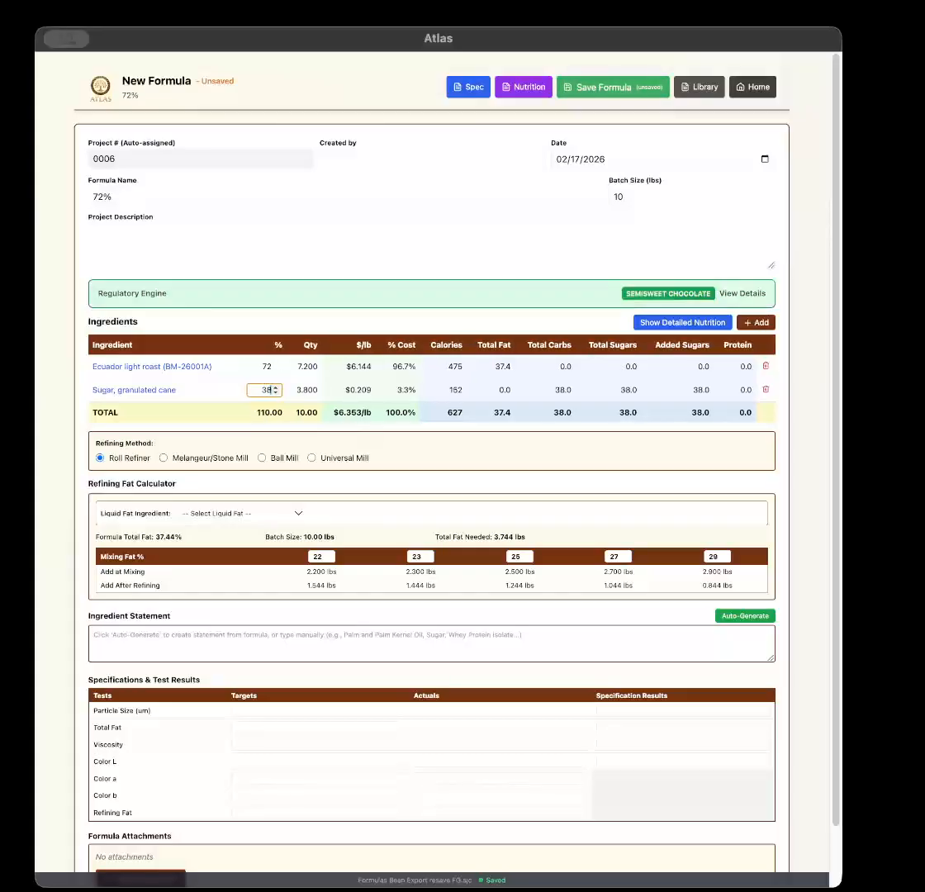
# Set the refining method to Melangeur/Stone Mill and save the formula.
pyautogui.click(228, 460)
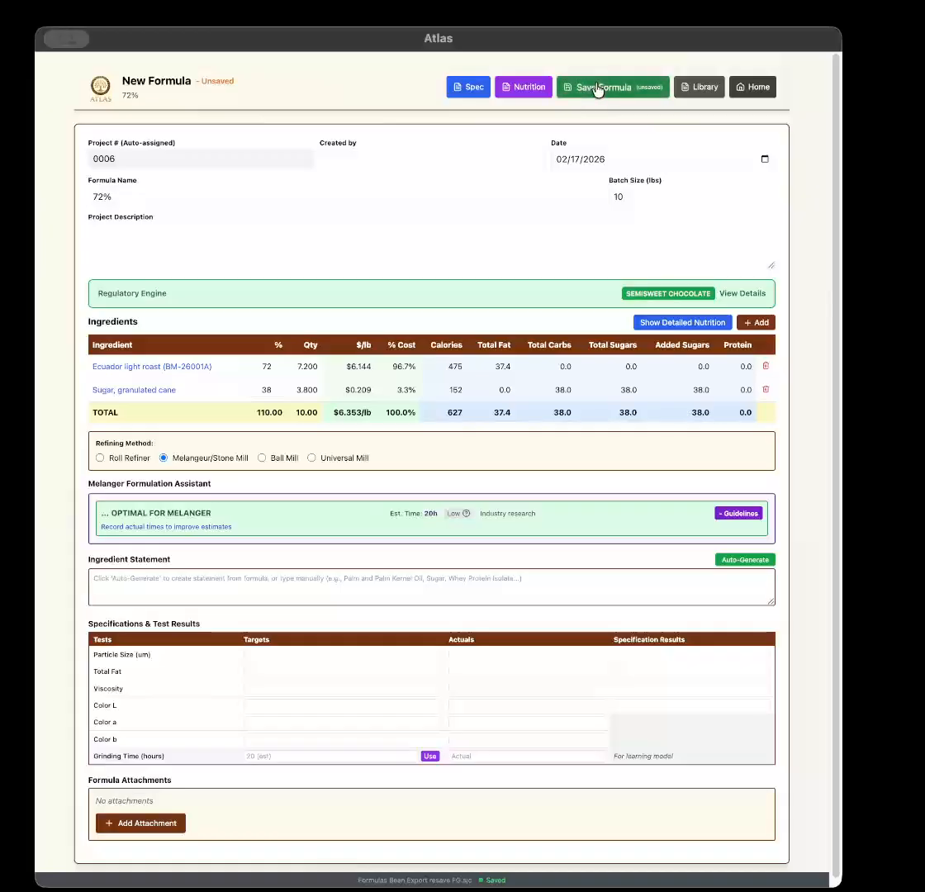
pyautogui.click(599, 88)
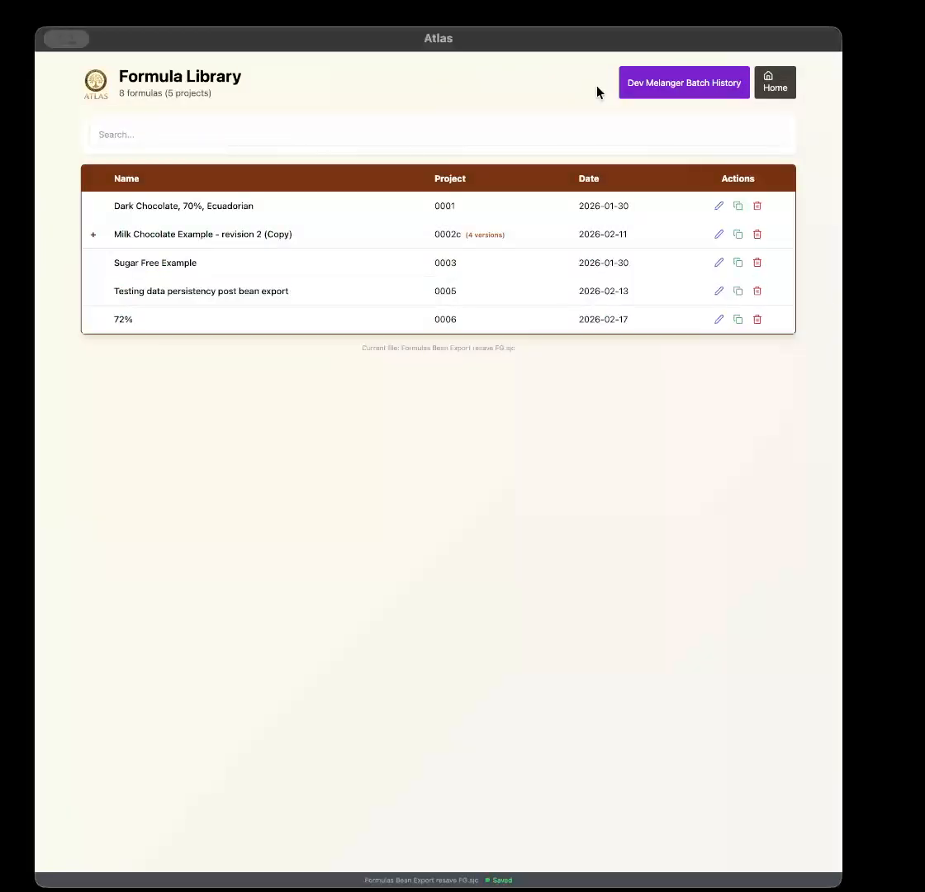
# Open the 72% formula from the Formula Library and promote it to production.
pyautogui.click(161, 324)
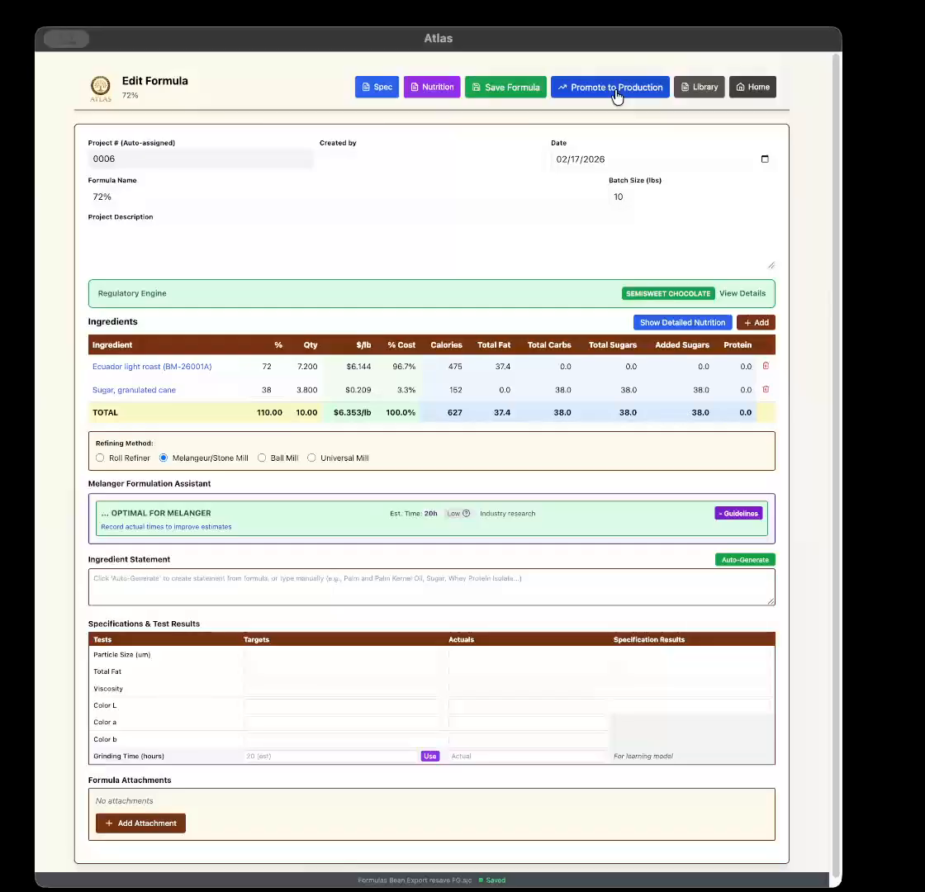
pyautogui.click(616, 89)
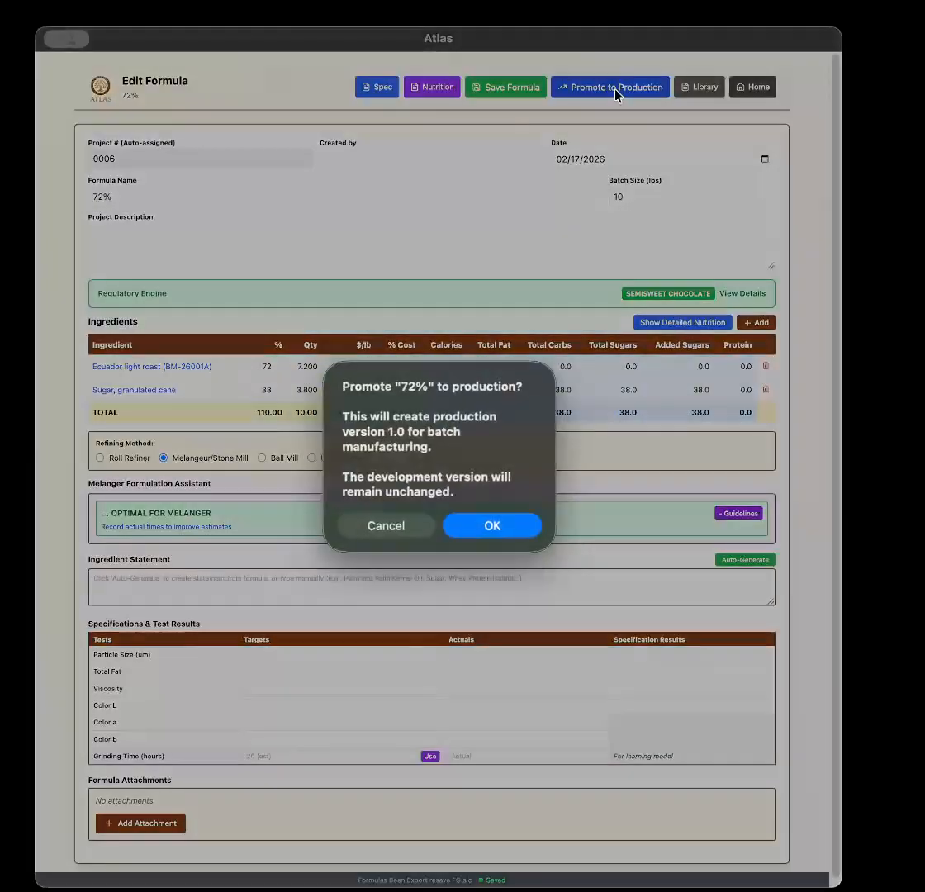
pyautogui.click(492, 523)
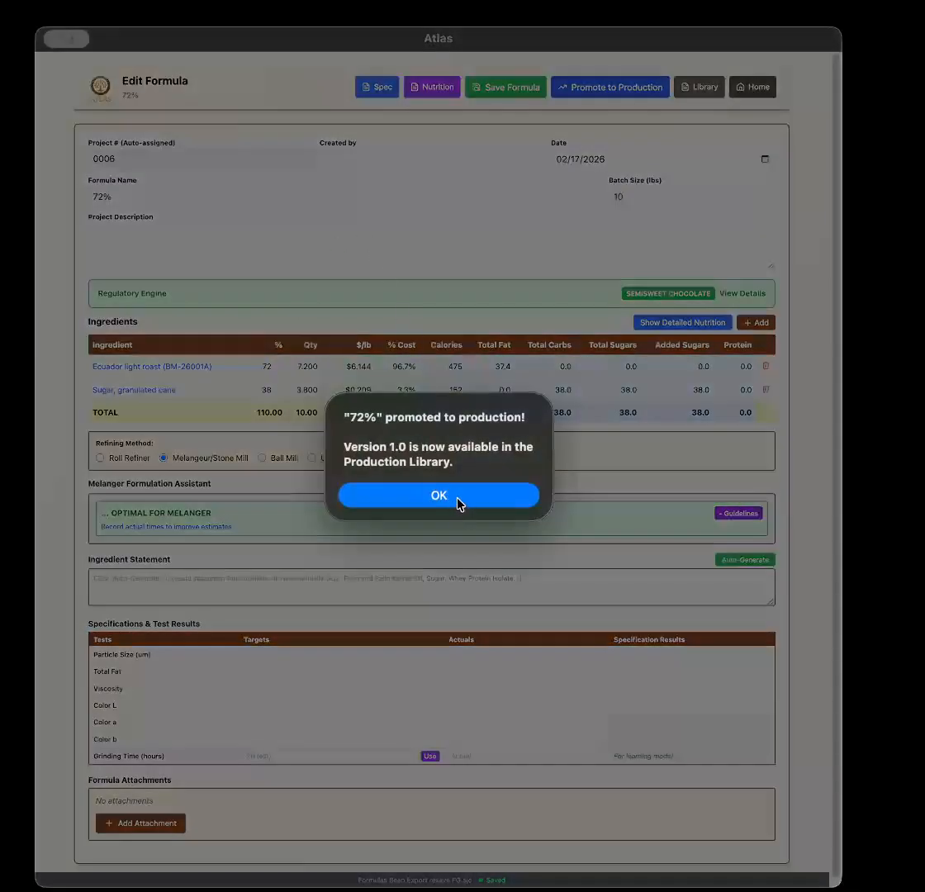
pyautogui.click(458, 499)
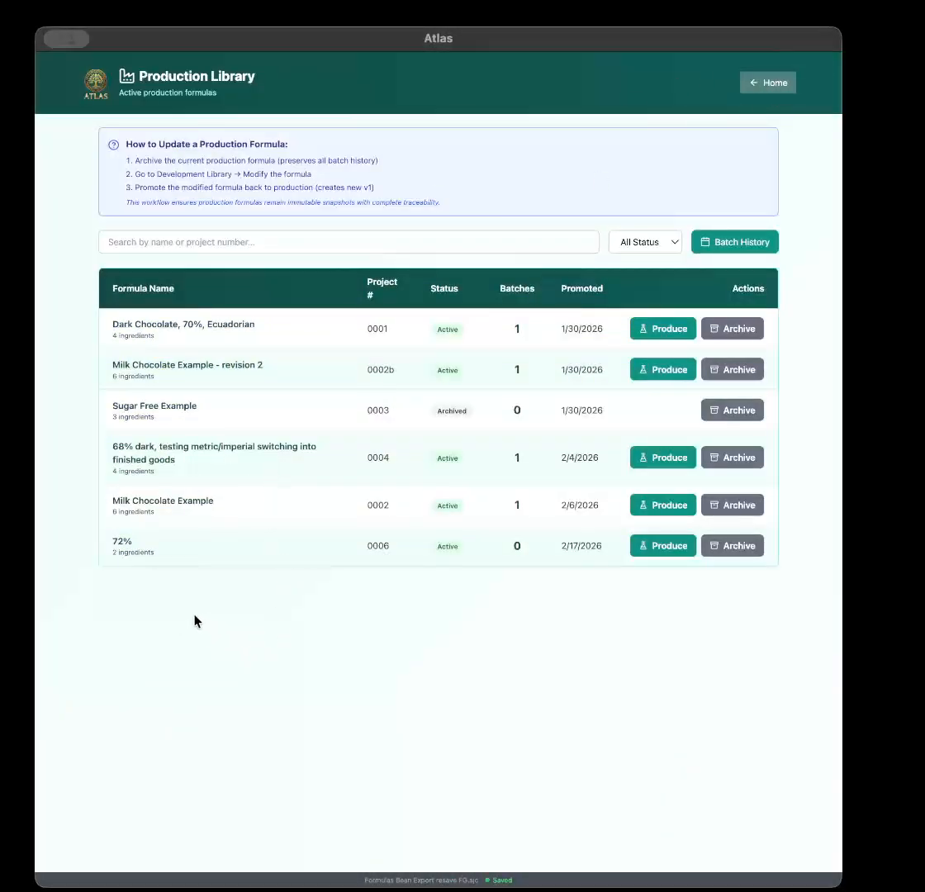
# Start a production batch of the 72% formula from the Production Library with a batch size of 35 lbs.
pyautogui.doubleClick(123, 541)
pyautogui.click(262, 564)
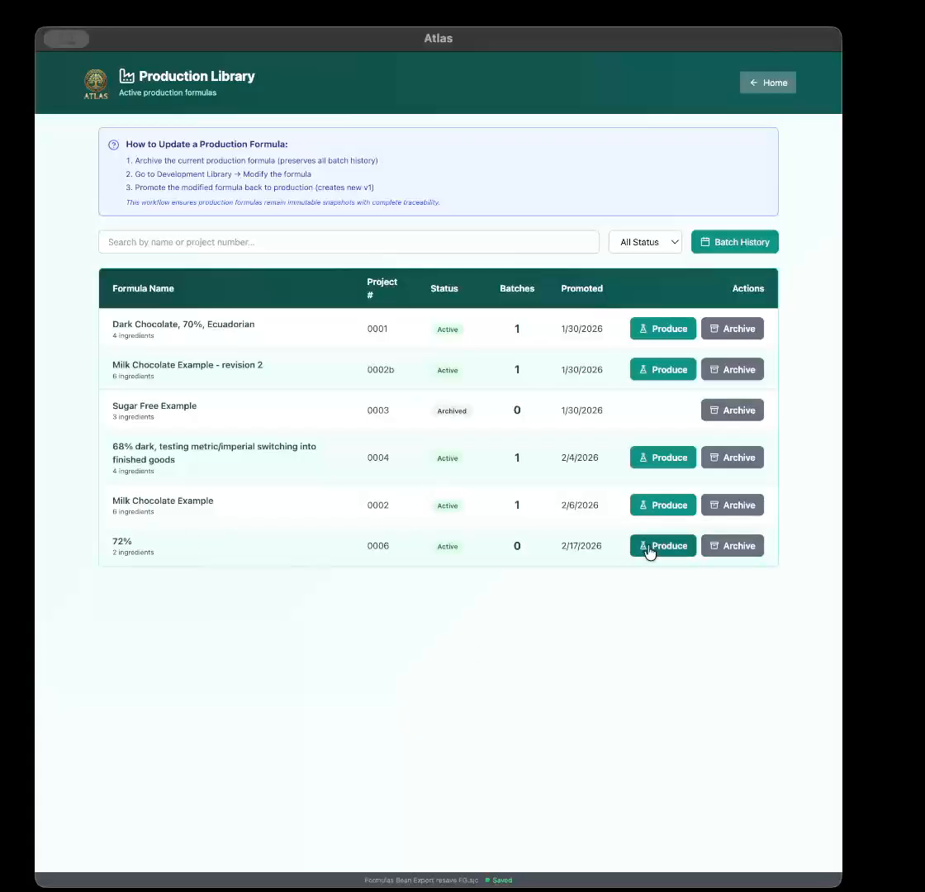
pyautogui.click(650, 550)
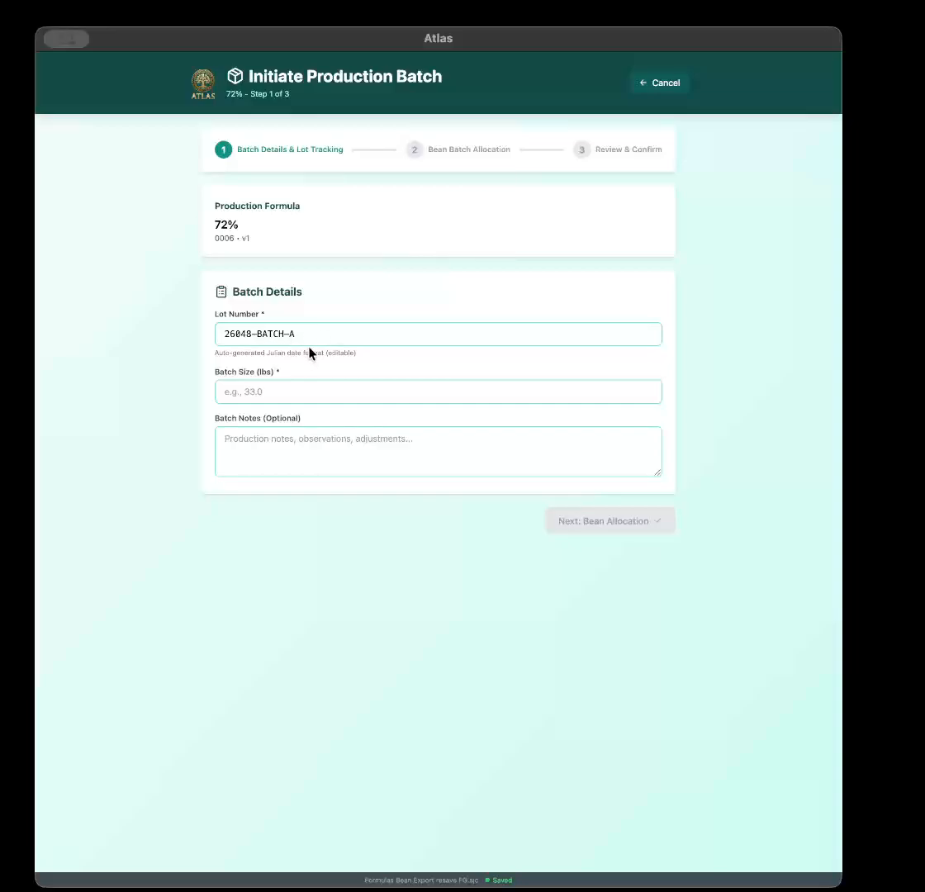
pyautogui.click(306, 400)
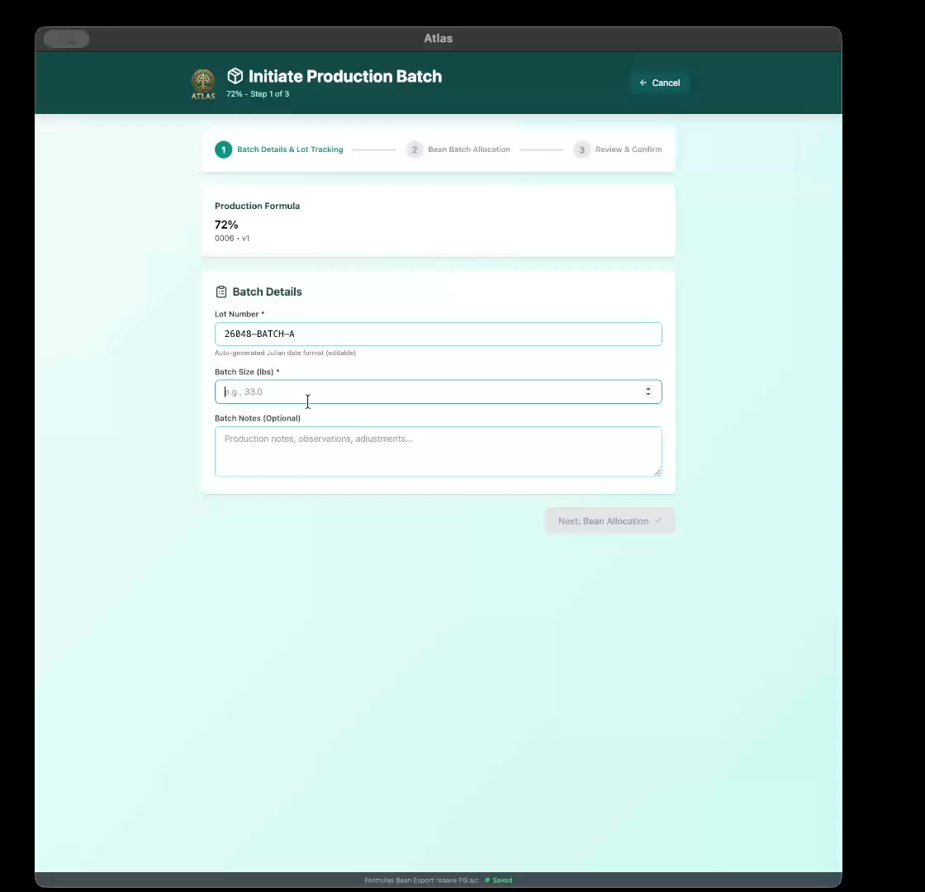
pyautogui.write('35')
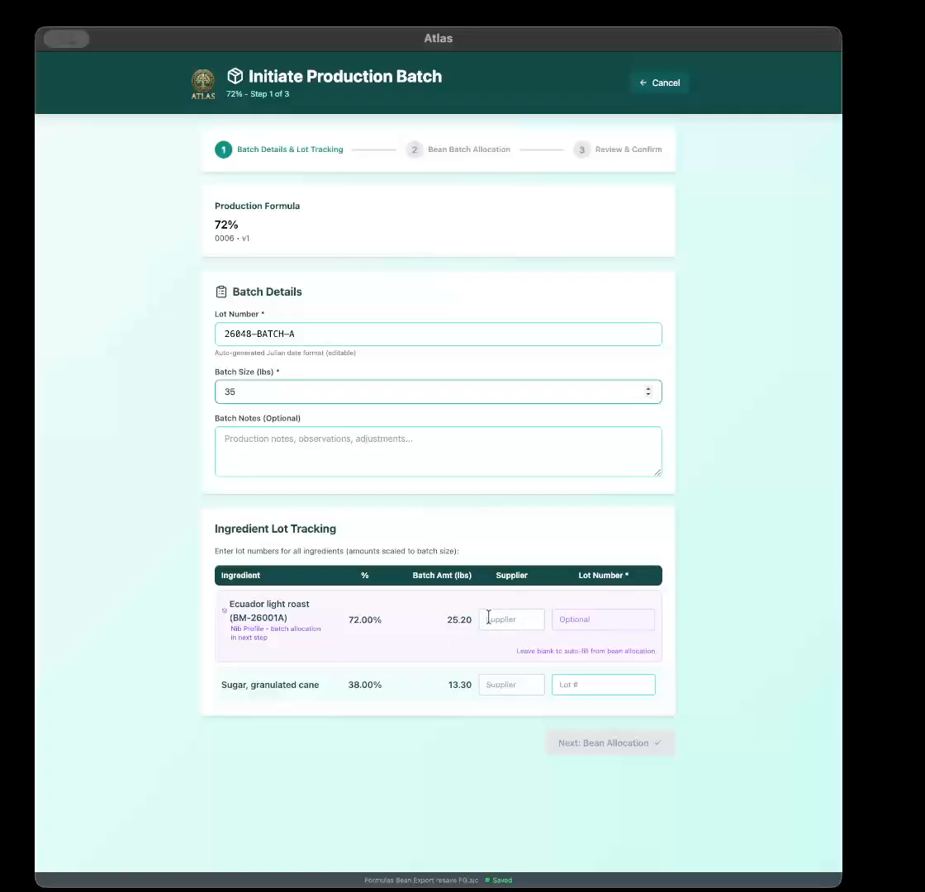
# Enter ingredient lot 234234 for the granulated cane sugar and continue to bean allocation.
pyautogui.click(588, 687)
pyautogui.write('234234')
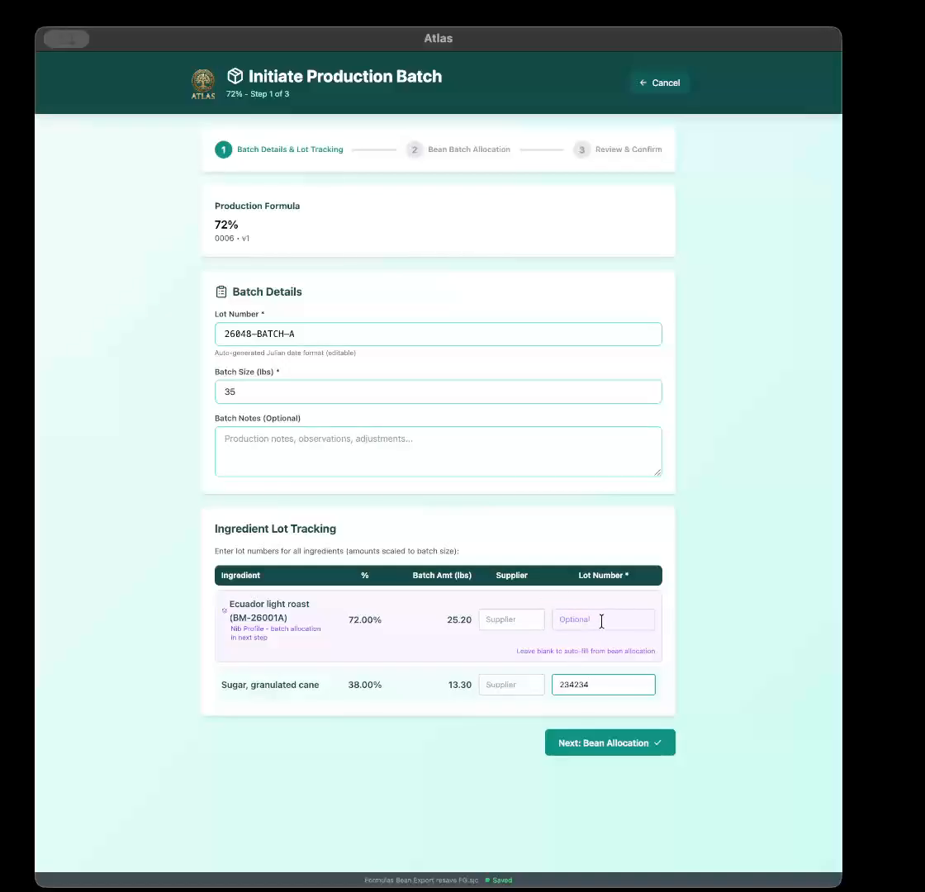
pyautogui.click(626, 747)
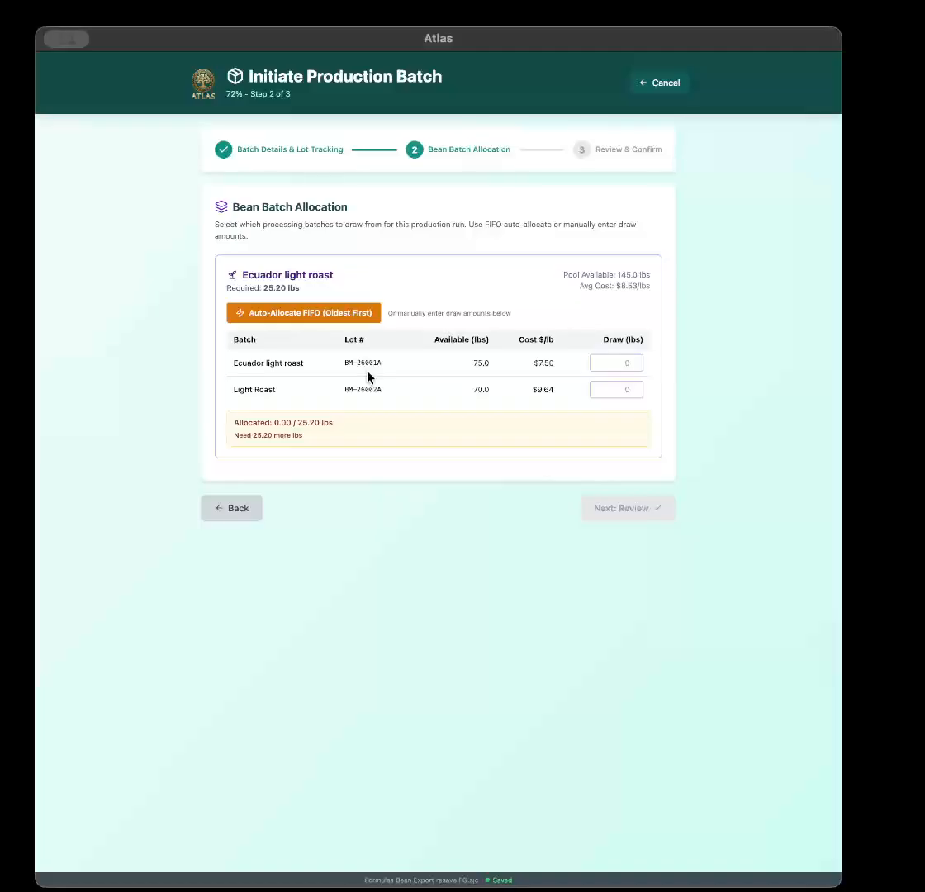
# Auto-allocate the nibs, and try manual draws of 25 lbs from BM-26001A and 25.2 lbs from BM-26002A.
pyautogui.click(314, 321)
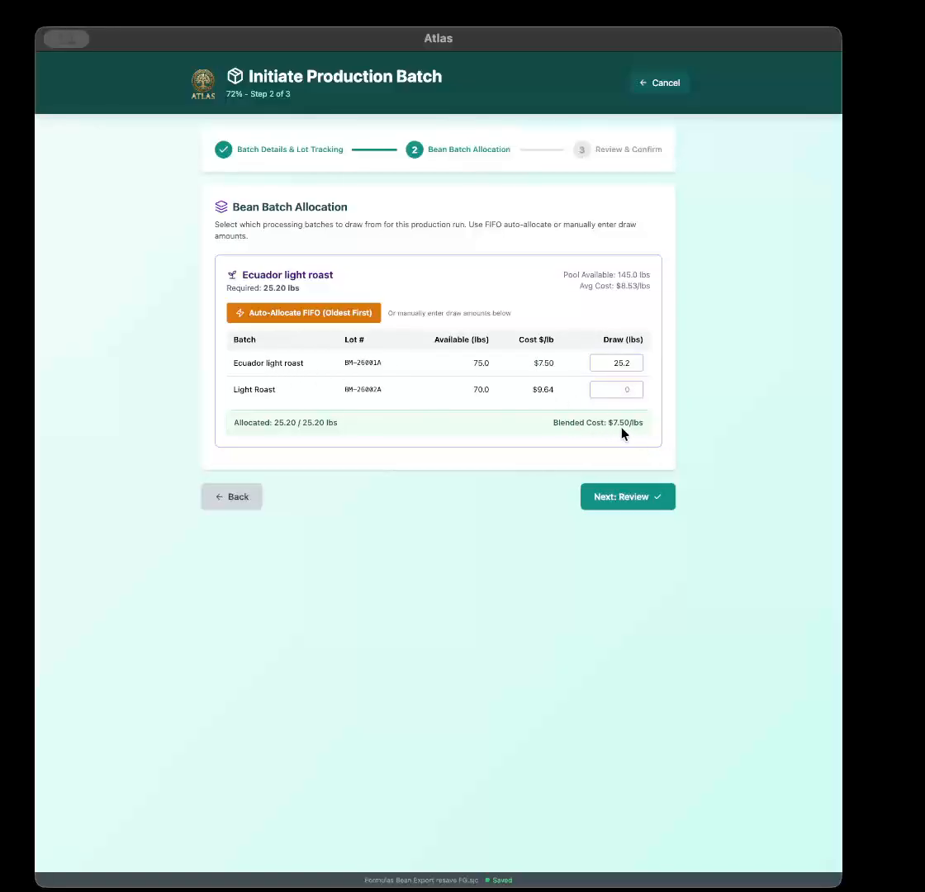
pyautogui.doubleClick(613, 362)
pyautogui.write('25')
pyautogui.click(614, 386)
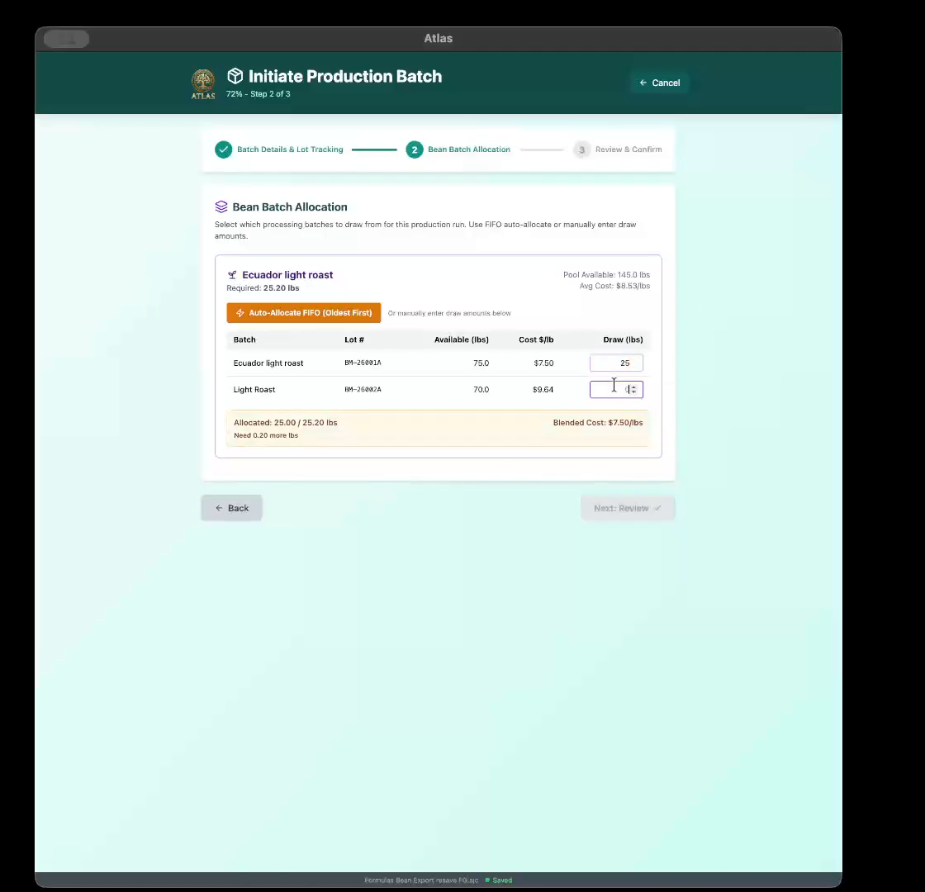
pyautogui.write('25.2')
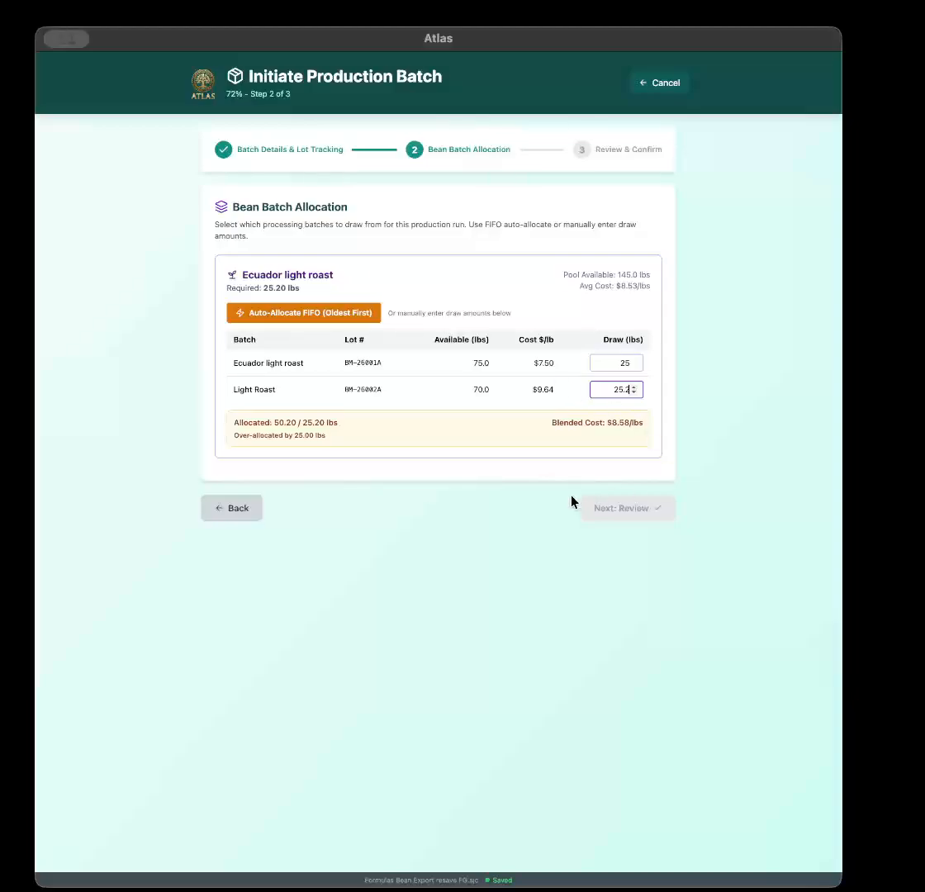
pyautogui.click(616, 363)
# Auto-allocate the Ecuador light roast nibs by FIFO, oldest first, and initiate the production batch.
pyautogui.click(330, 320)
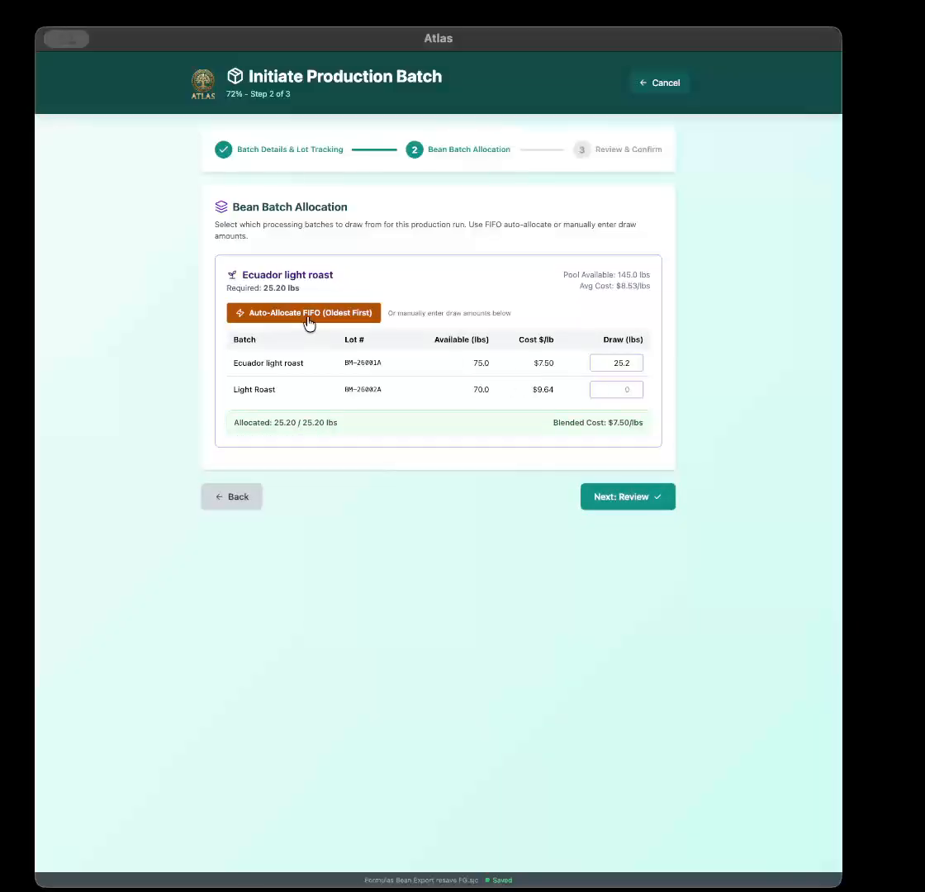
pyautogui.click(628, 497)
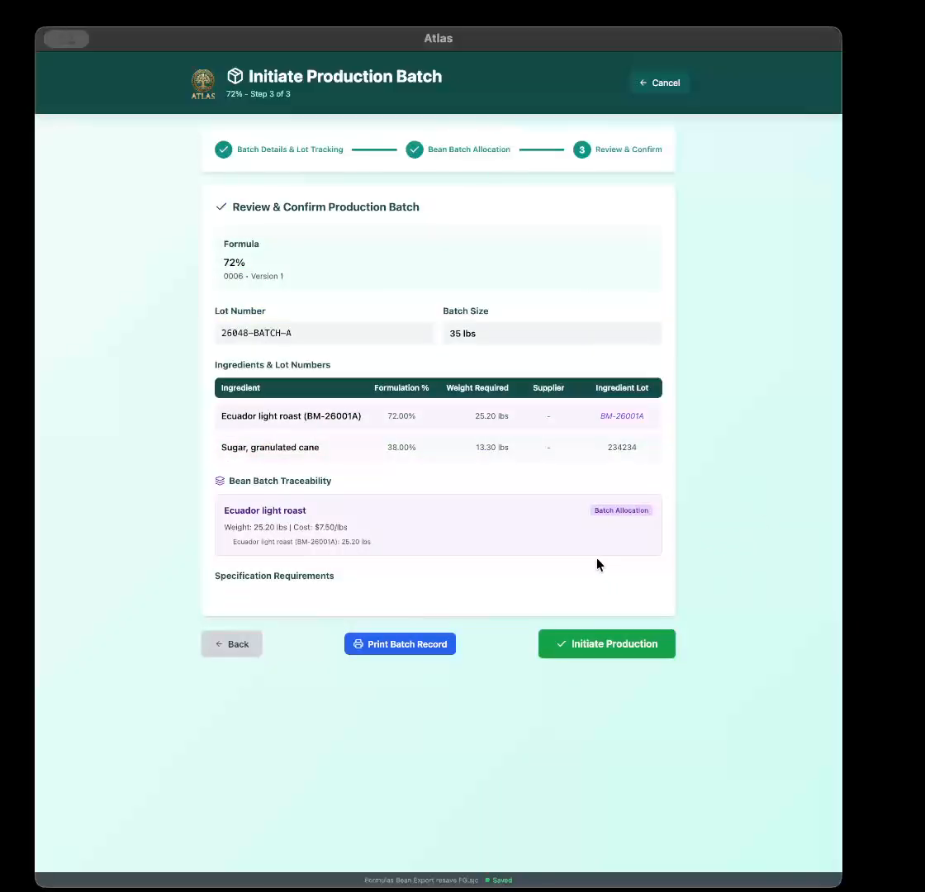
pyautogui.click(614, 644)
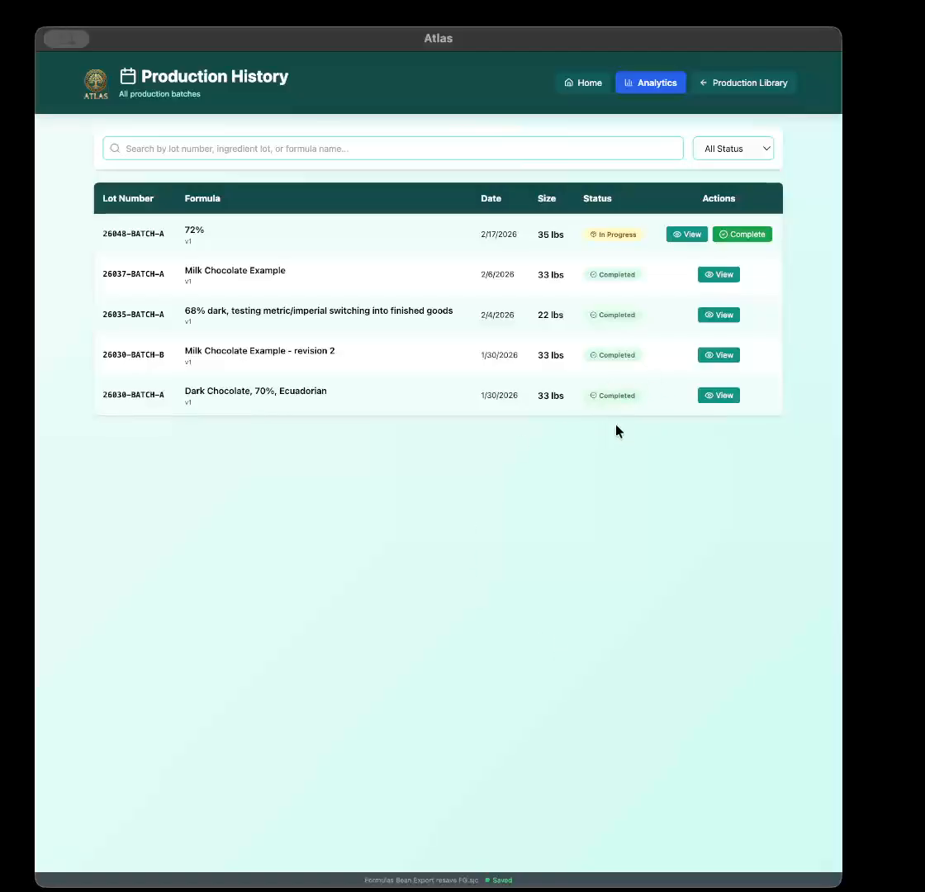
# Review the batch details of the Dark Chocolate, 70%, Ecuadorian batch and of the new 72% batch.
pyautogui.click(716, 398)
pyautogui.scroll(-1, 304, 417)
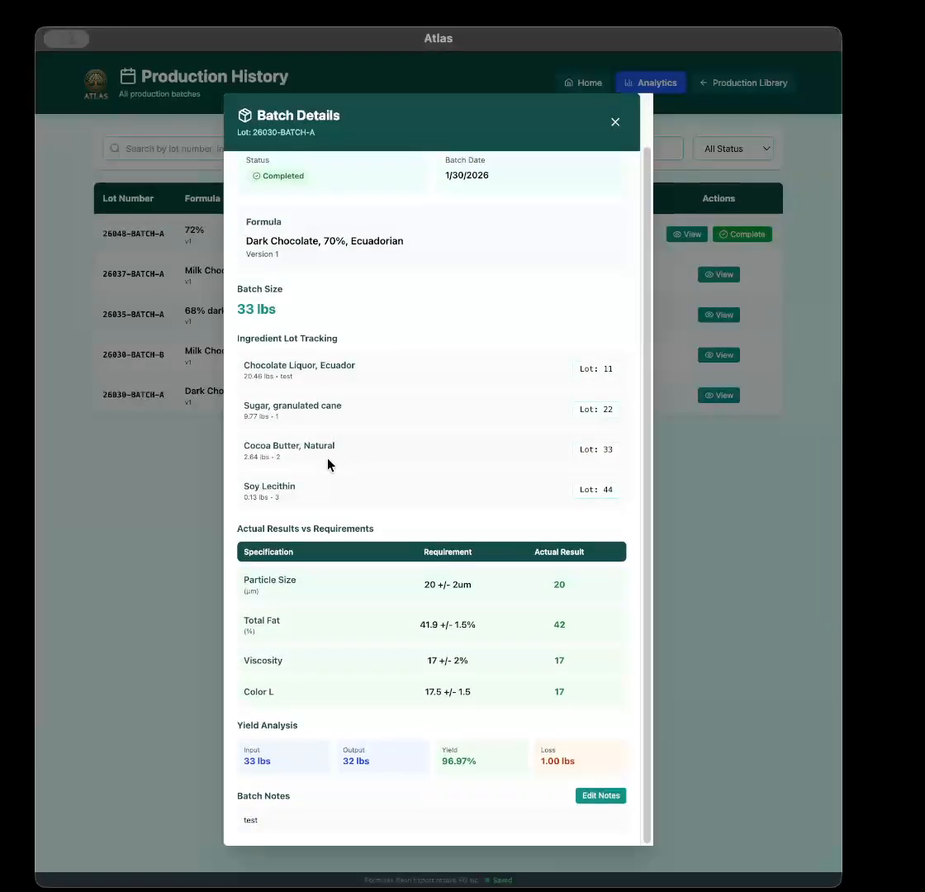
pyautogui.click(620, 121)
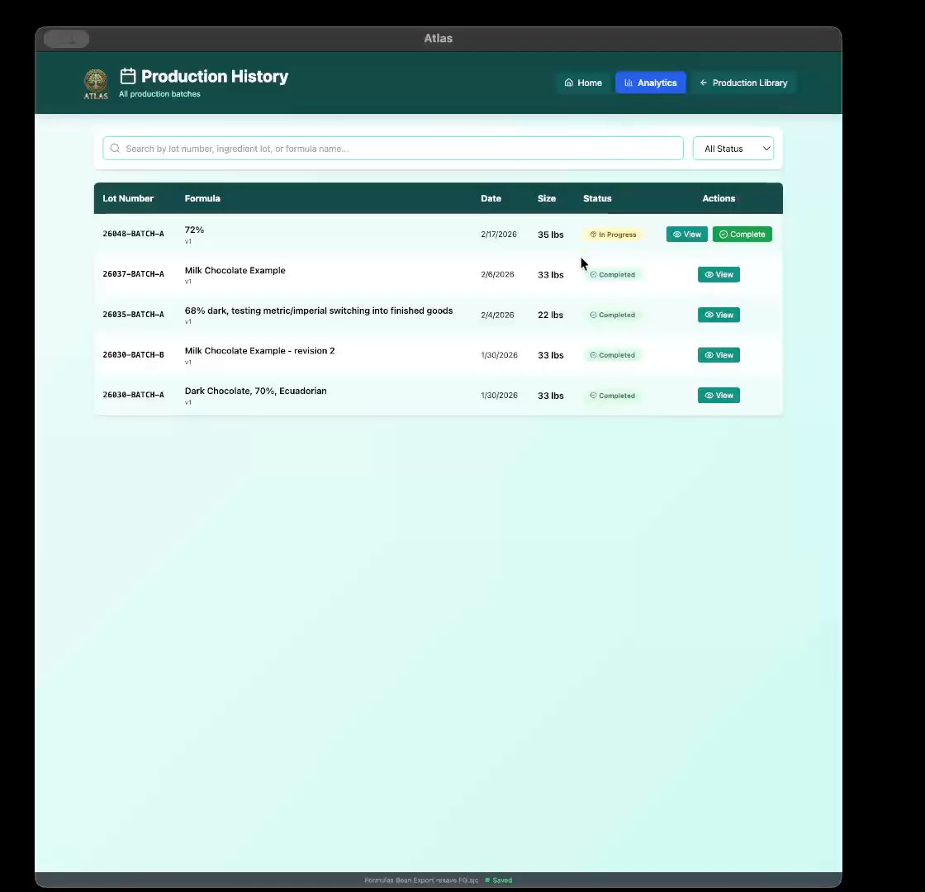
pyautogui.click(686, 236)
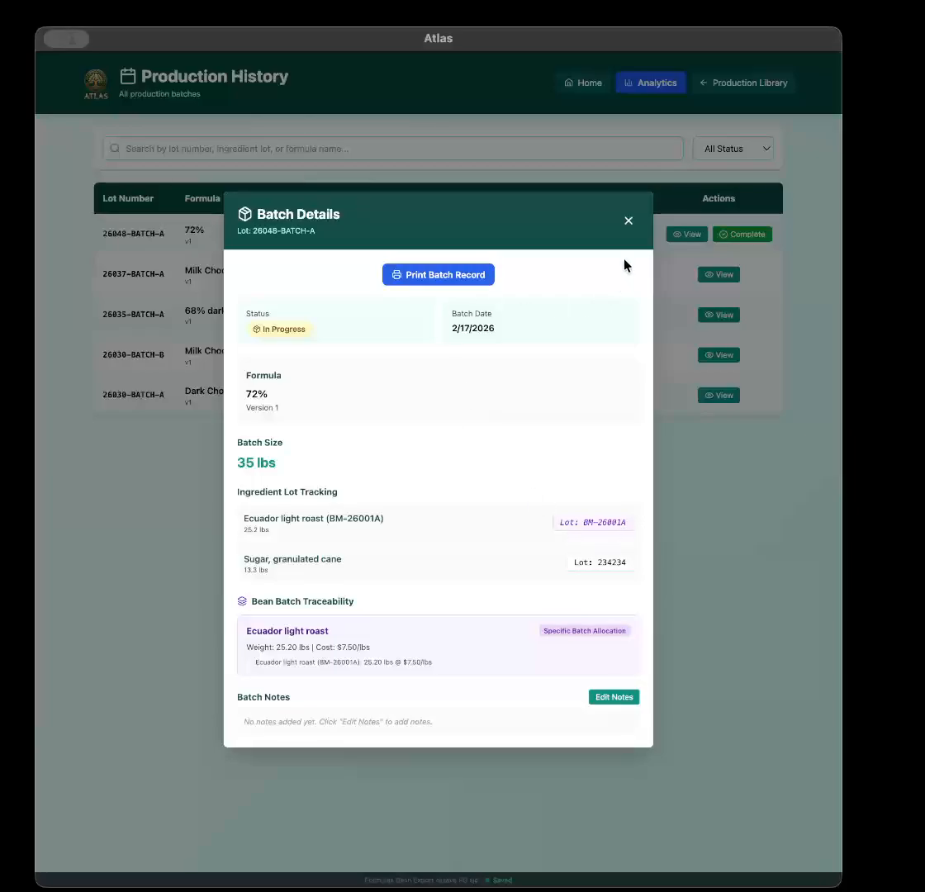
pyautogui.click(629, 221)
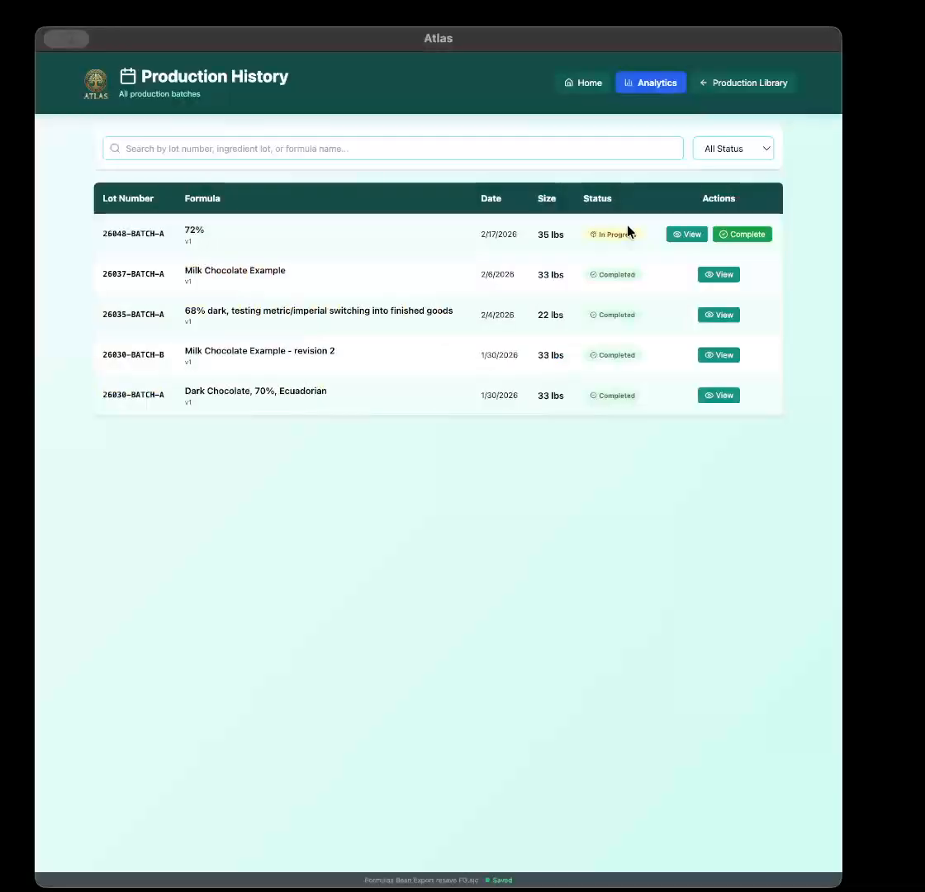
# Complete the 72% production batch with an output weight of 35 lbs.
pyautogui.click(737, 234)
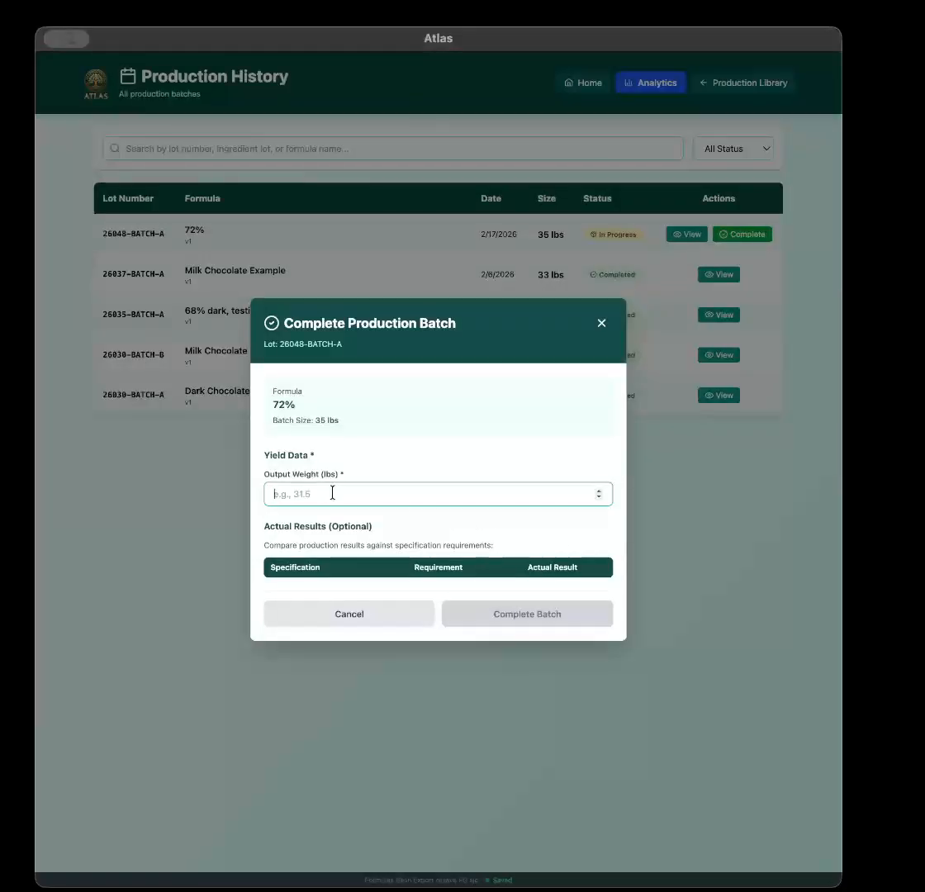
pyautogui.write('35')
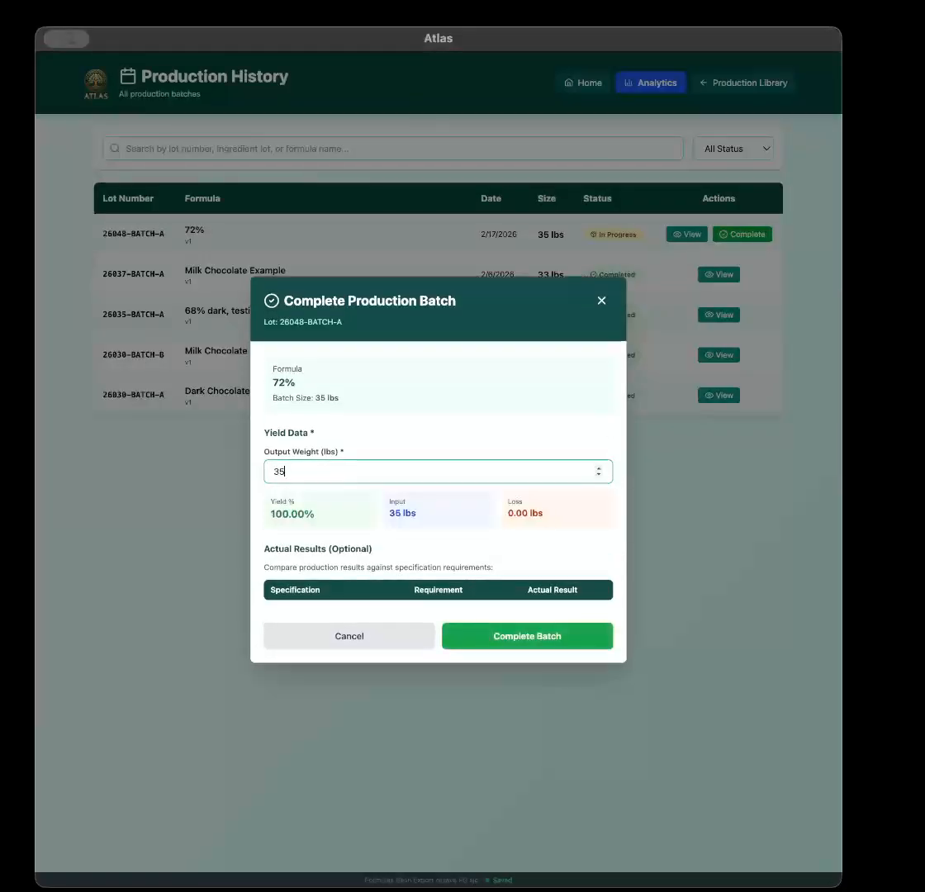
pyautogui.click(518, 636)
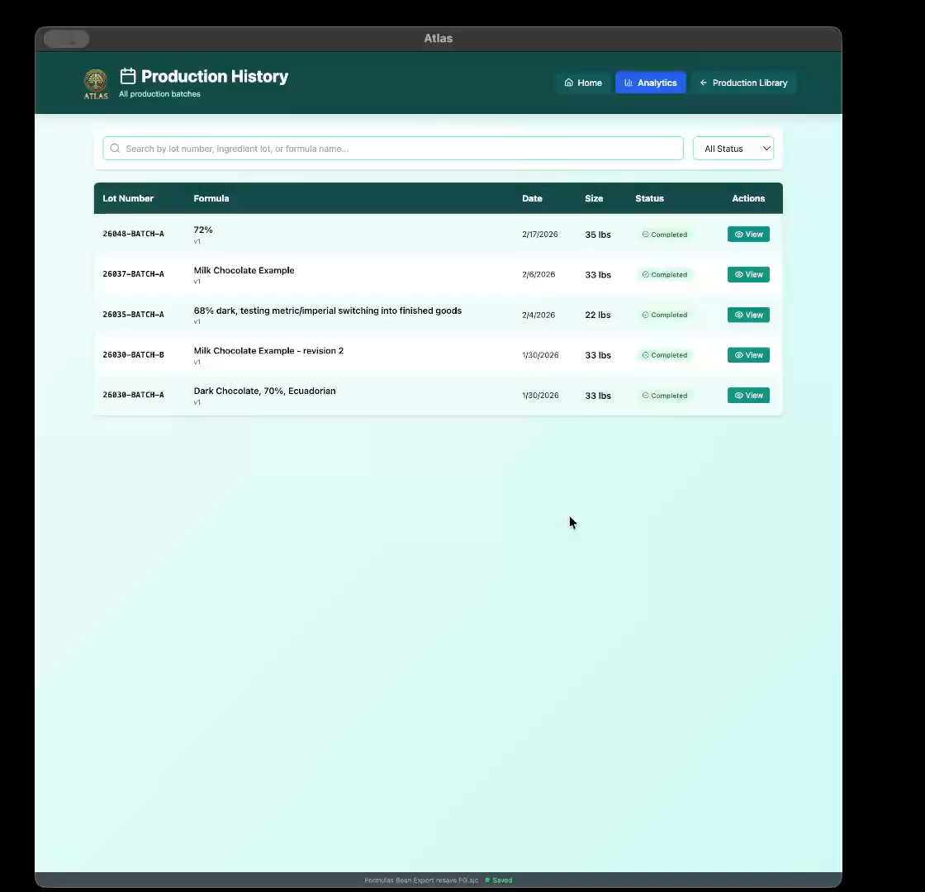
# Search the production history by the partial lot number 2600.
pyautogui.click(311, 148)
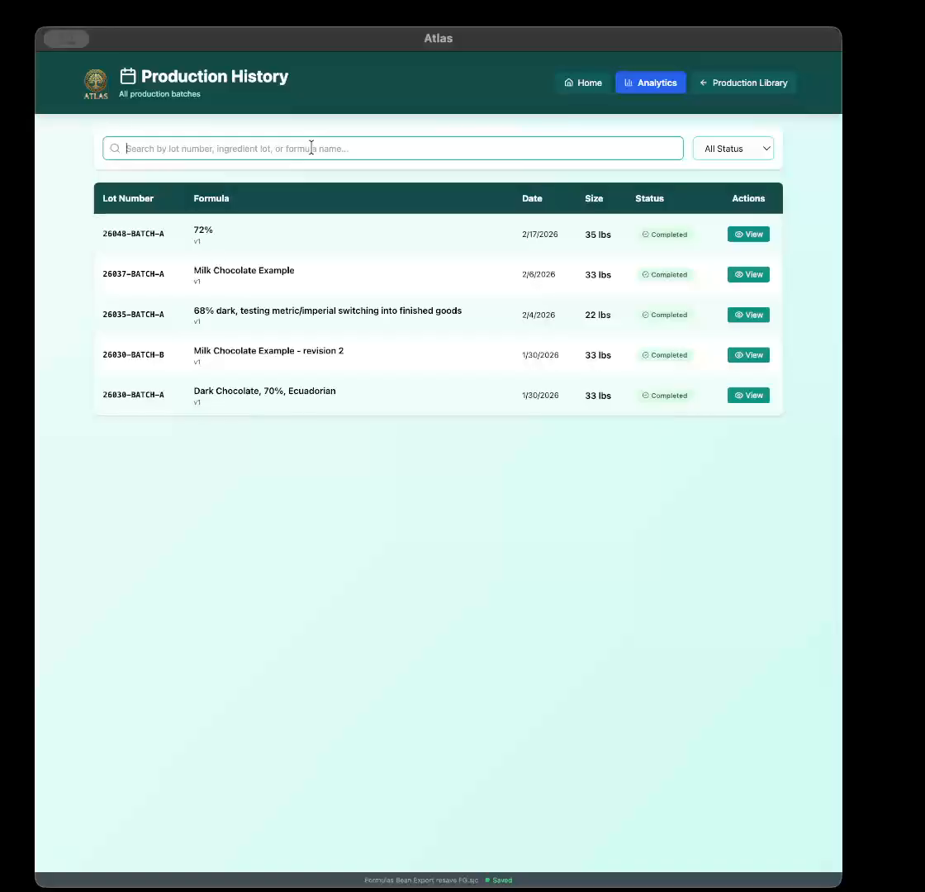
pyautogui.write('26000')
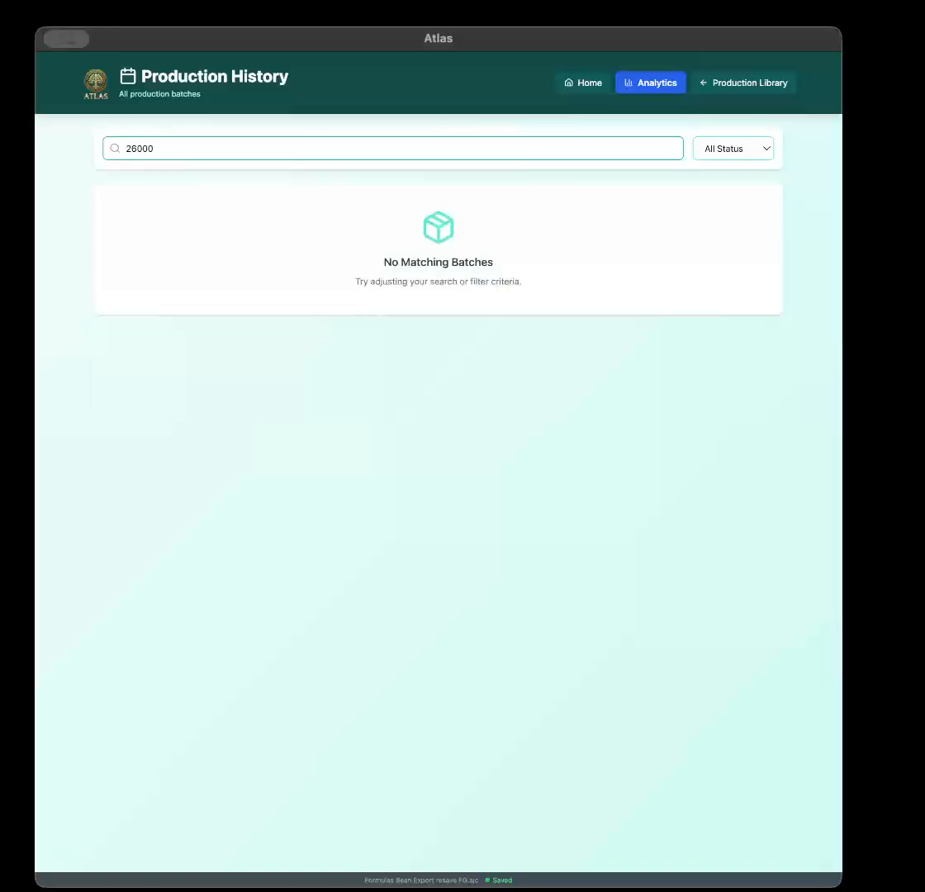
pyautogui.press('BackSpace')
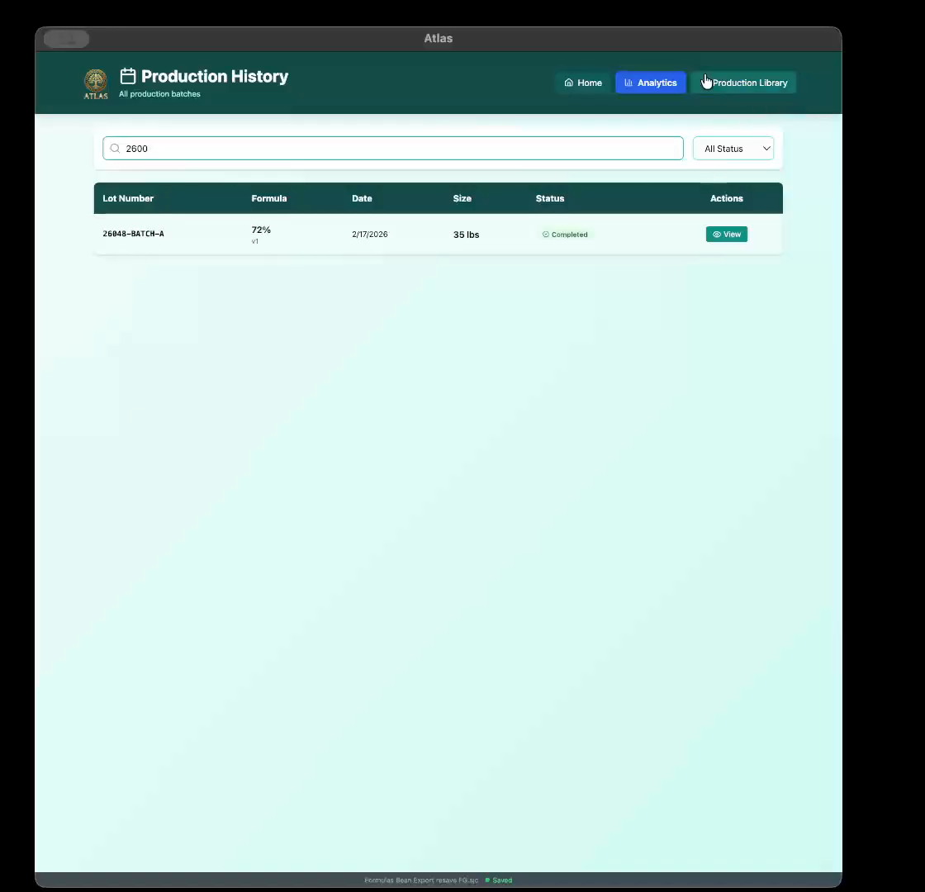
# Open the Ecuador light roast nib profile in Bean Manager and examine its linked batches, inventory and analytics.
pyautogui.click(744, 85)
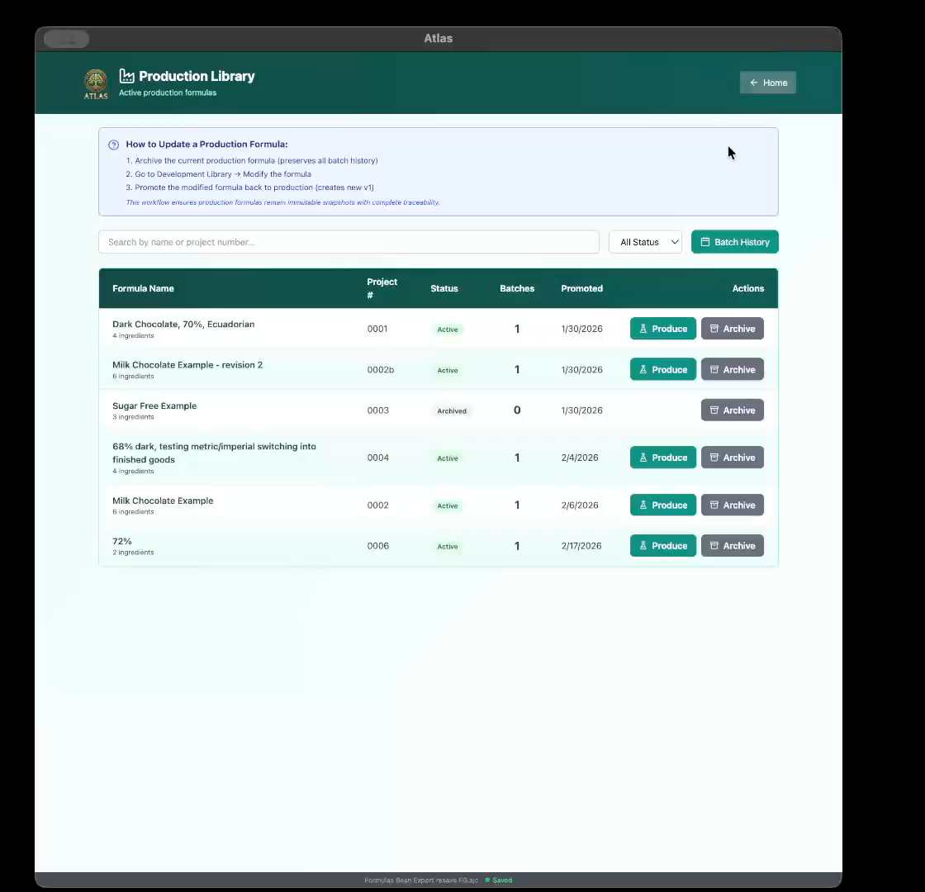
pyautogui.click(770, 83)
pyautogui.click(194, 376)
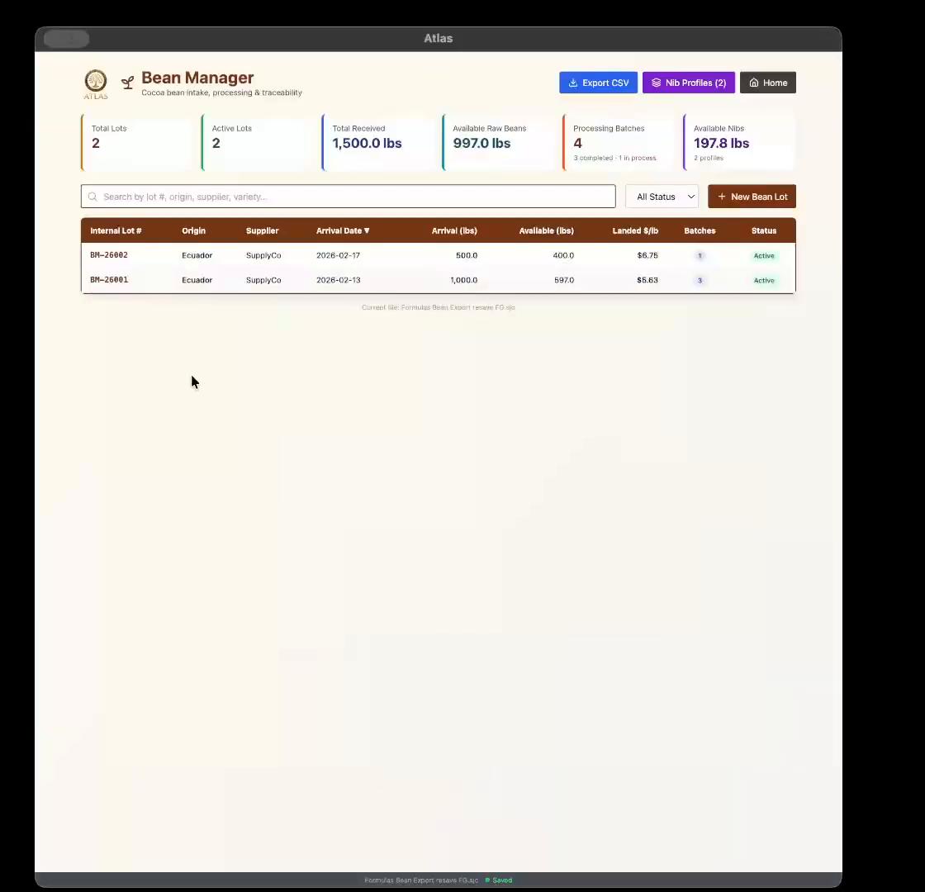
pyautogui.click(704, 83)
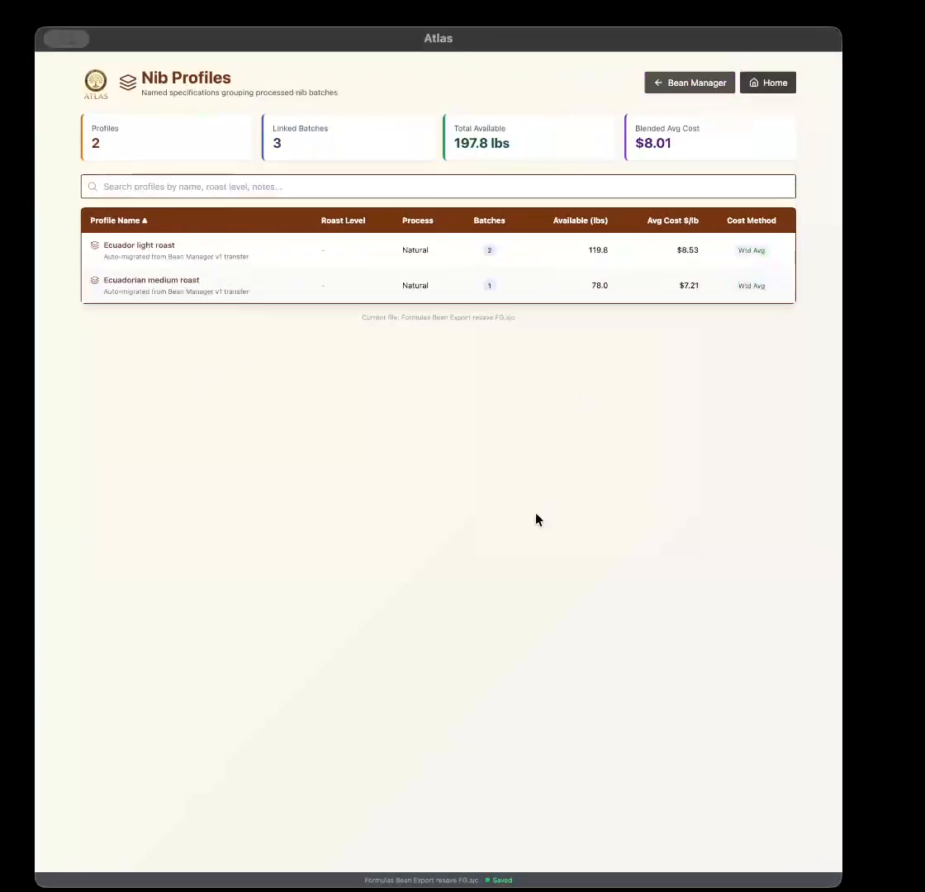
pyautogui.click(153, 254)
pyautogui.scroll(-4, 380, 429)
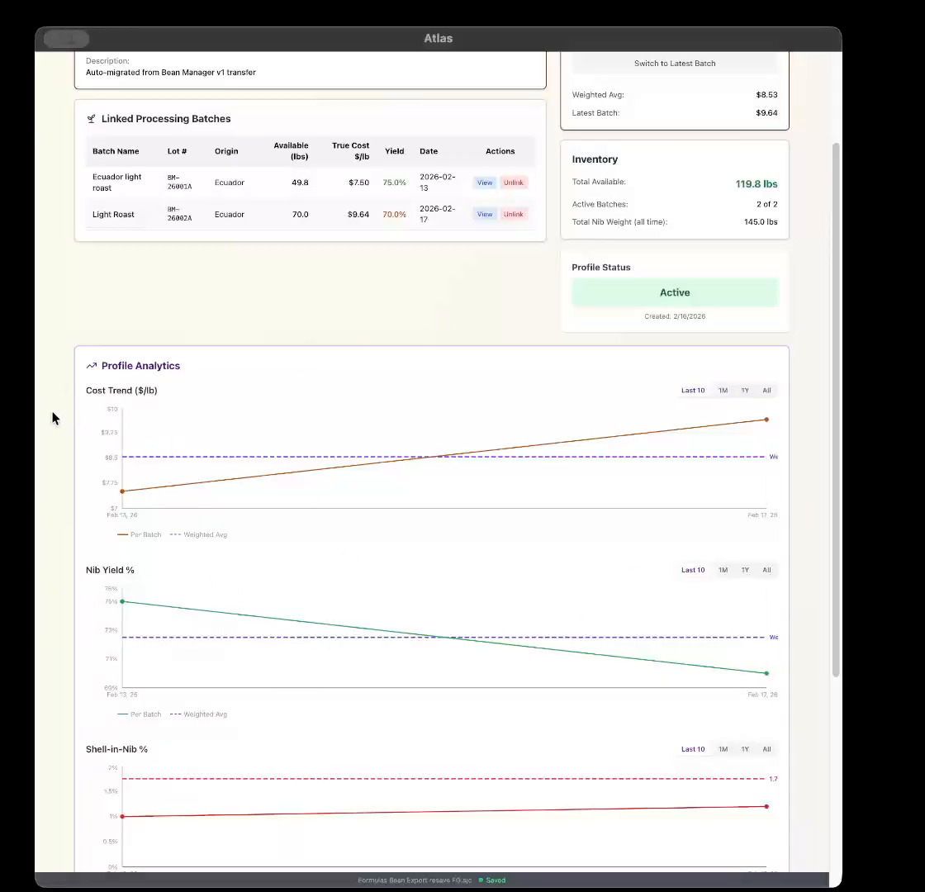
pyautogui.scroll(-1, 39, 417)
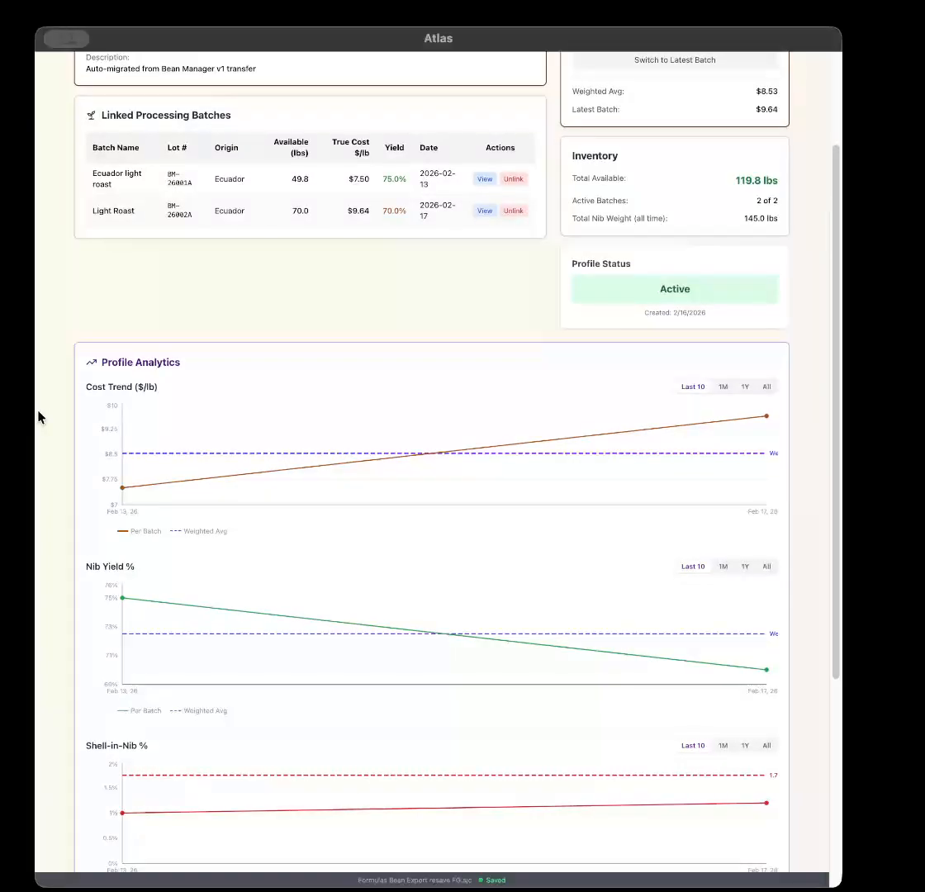
pyautogui.scroll(-5, 39, 413)
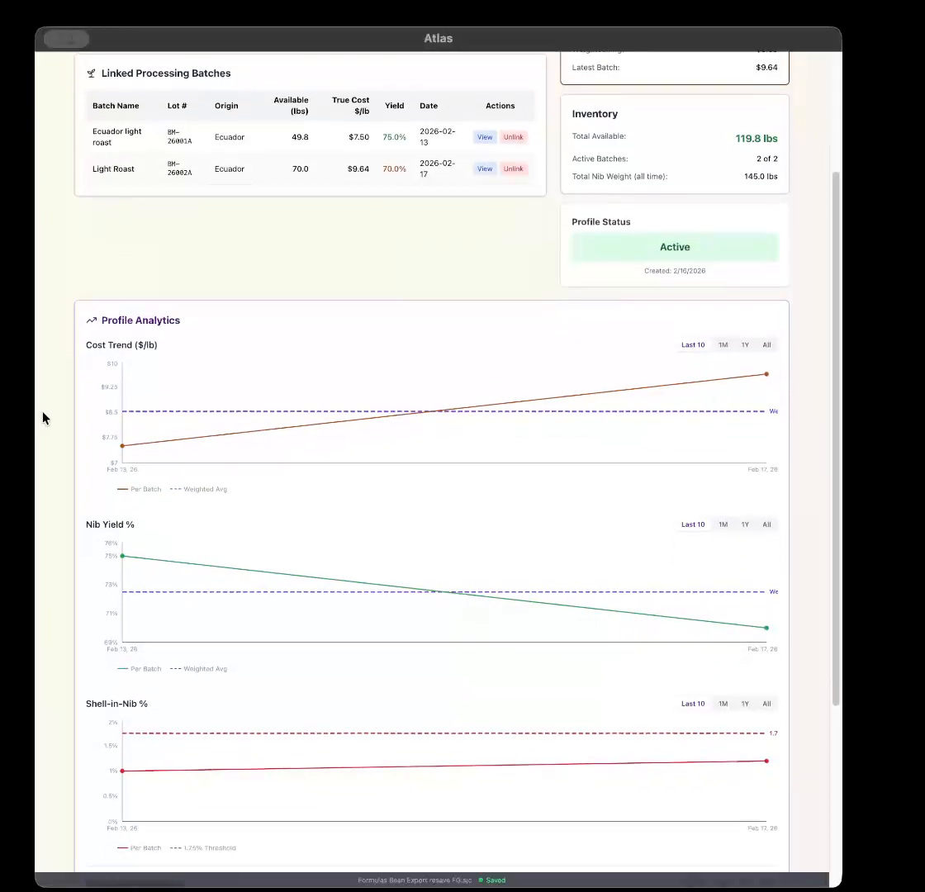